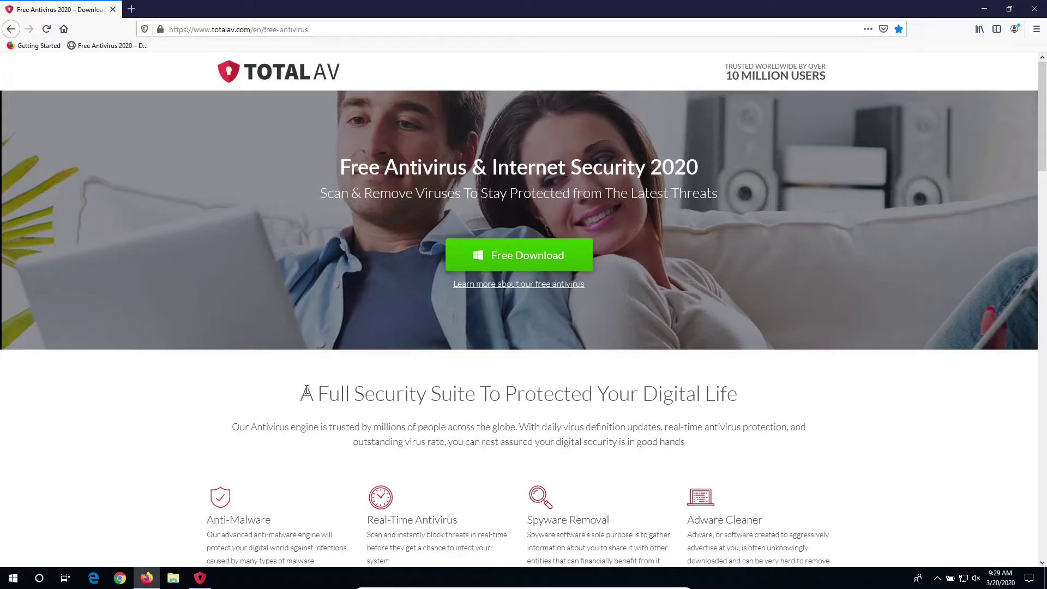
# Read the "A Full Security Suite To Protected Your Digital Life" heading and the feature list below it.
pyautogui.moveTo(301, 399); pyautogui.dragTo(365, 392)
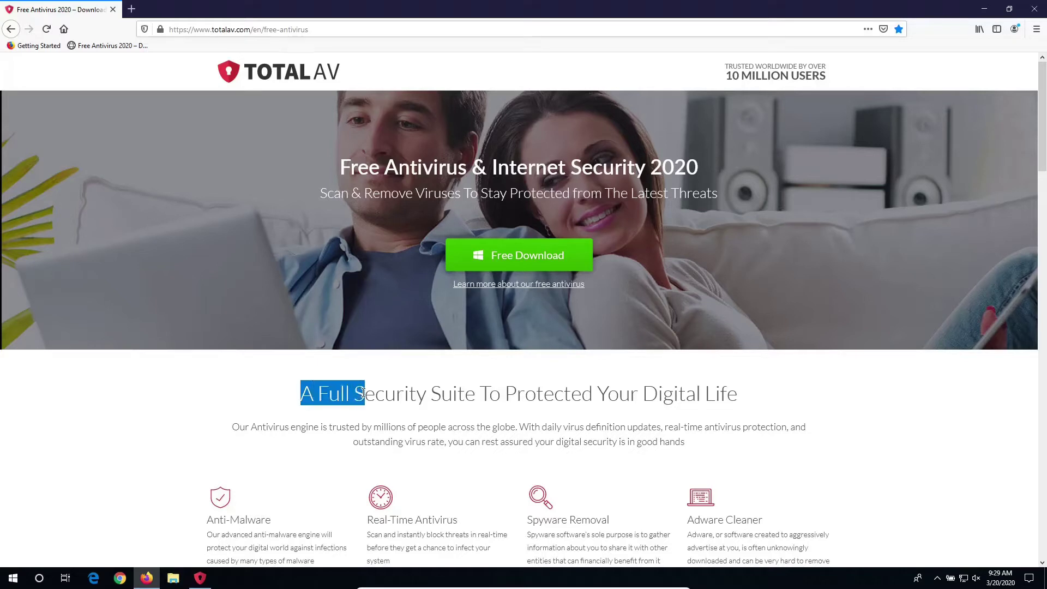
pyautogui.click(386, 396)
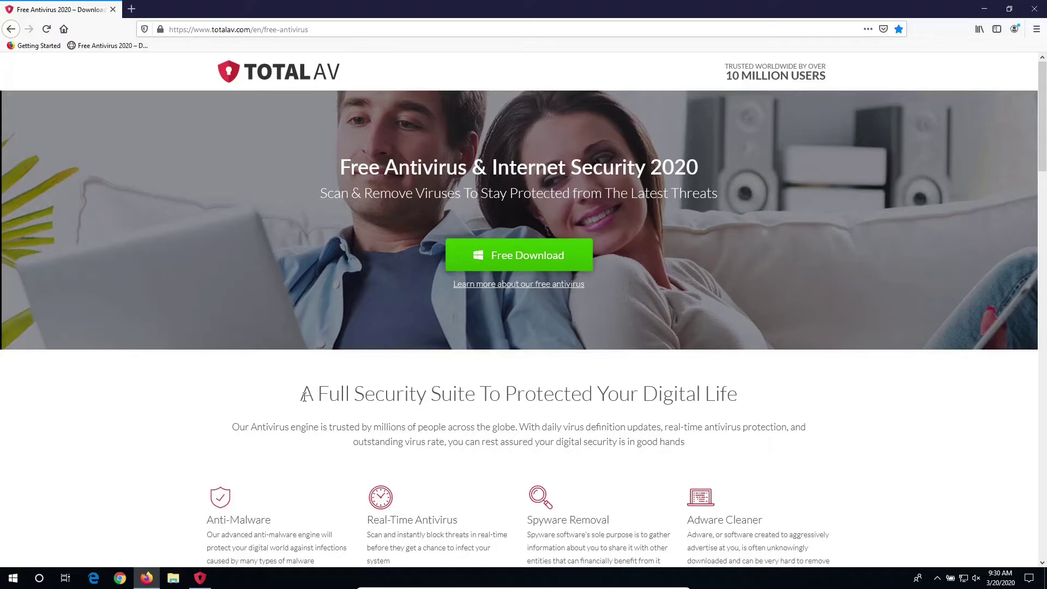
pyautogui.moveTo(301, 395); pyautogui.dragTo(369, 398)
pyautogui.click(354, 397)
pyautogui.moveTo(367, 396); pyautogui.dragTo(428, 396)
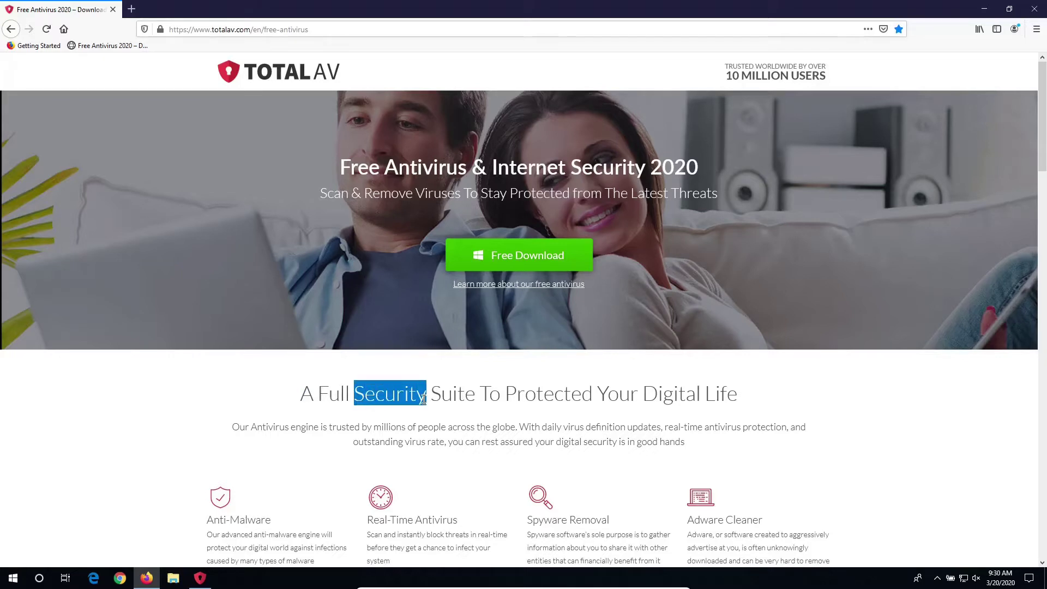
pyautogui.click(400, 389)
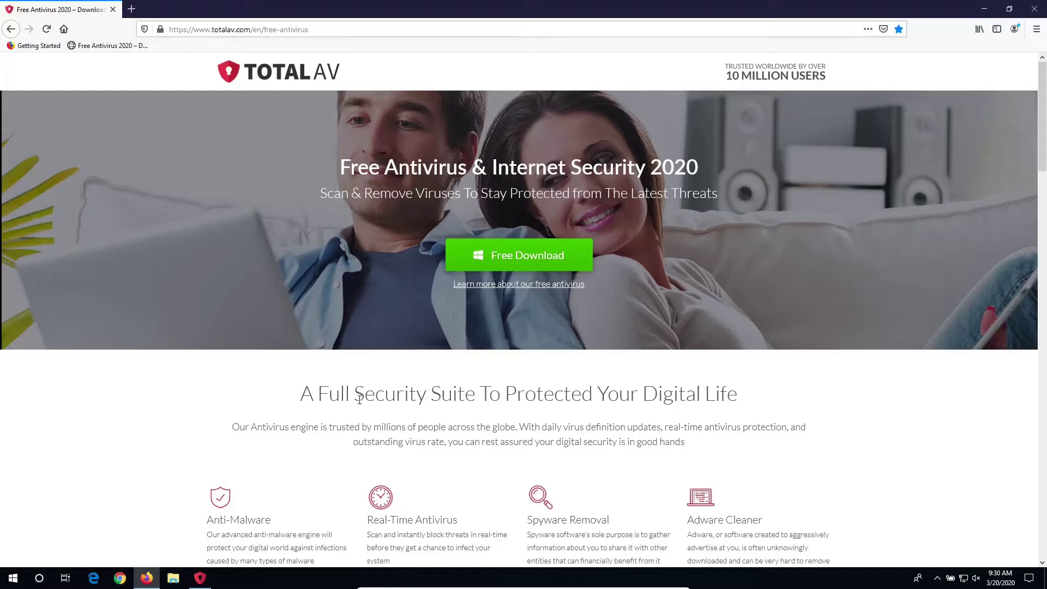
pyautogui.moveTo(355, 397); pyautogui.dragTo(427, 396)
pyautogui.rightClick(409, 397)
pyautogui.click(398, 396)
pyautogui.moveTo(307, 398); pyautogui.dragTo(349, 401)
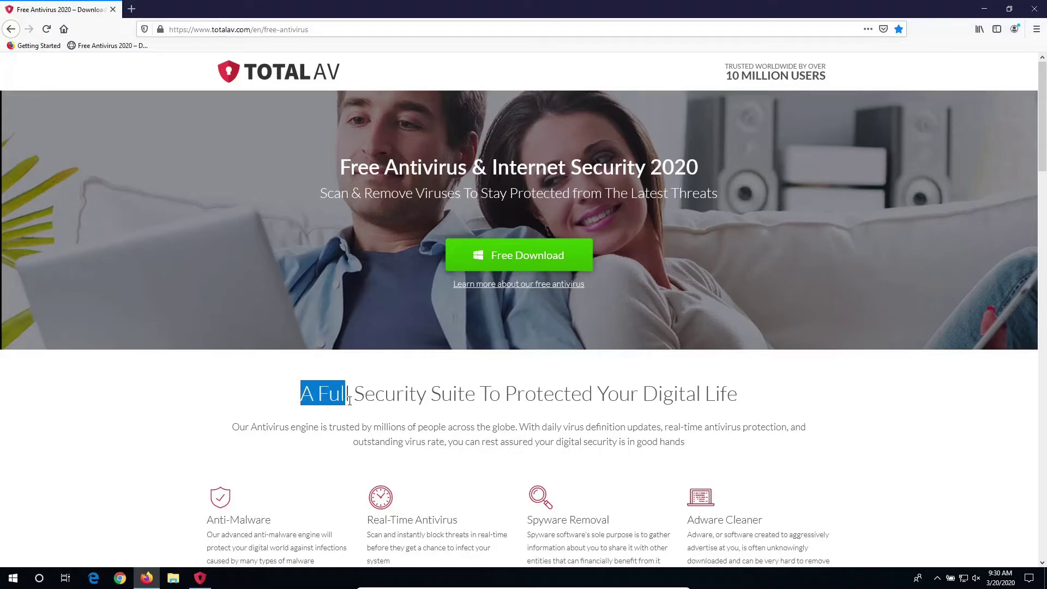
pyautogui.click(382, 401)
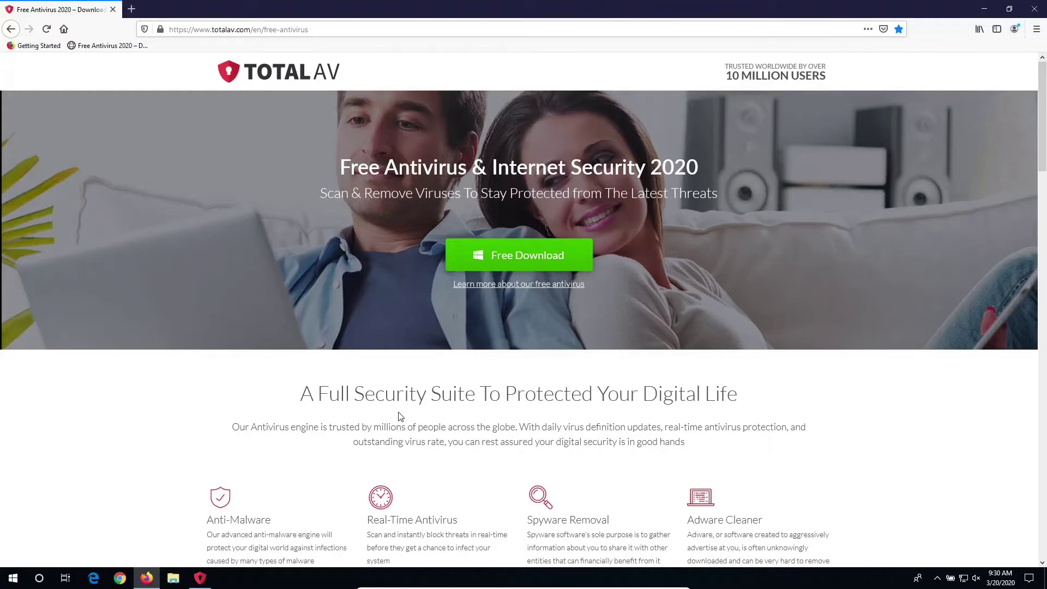
pyautogui.scroll(-3, 401, 418)
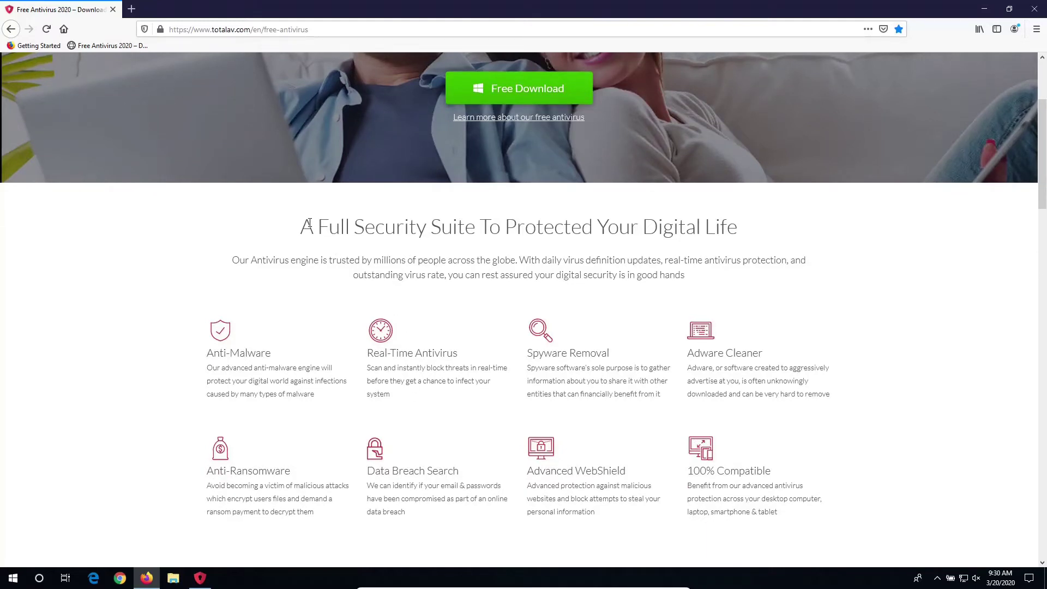
pyautogui.scroll(3, 308, 224)
# Open virustotal.com in a new browser tab.
pyautogui.click(131, 9)
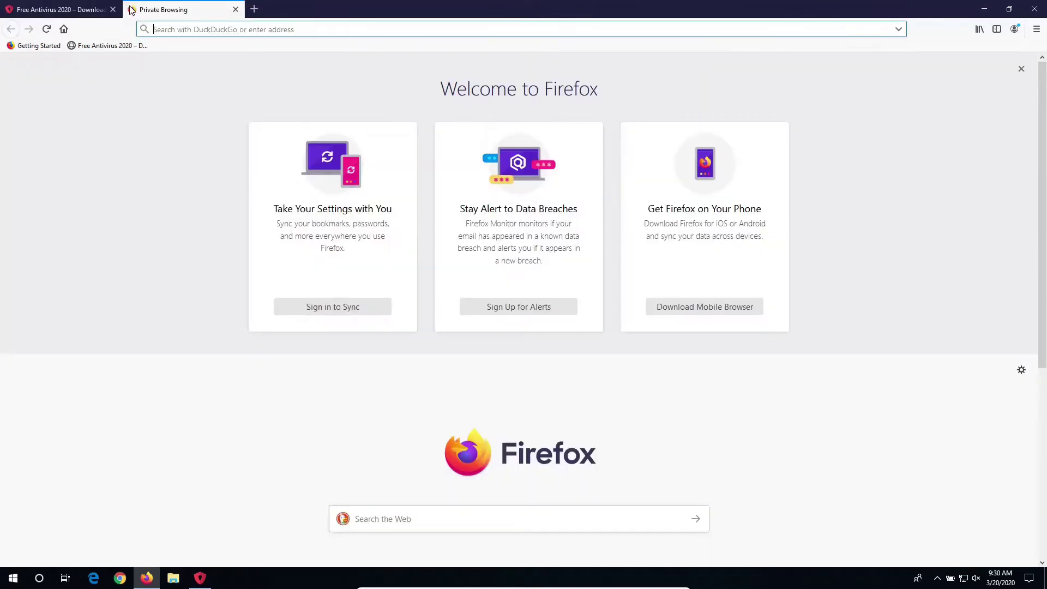
pyautogui.write('virus')
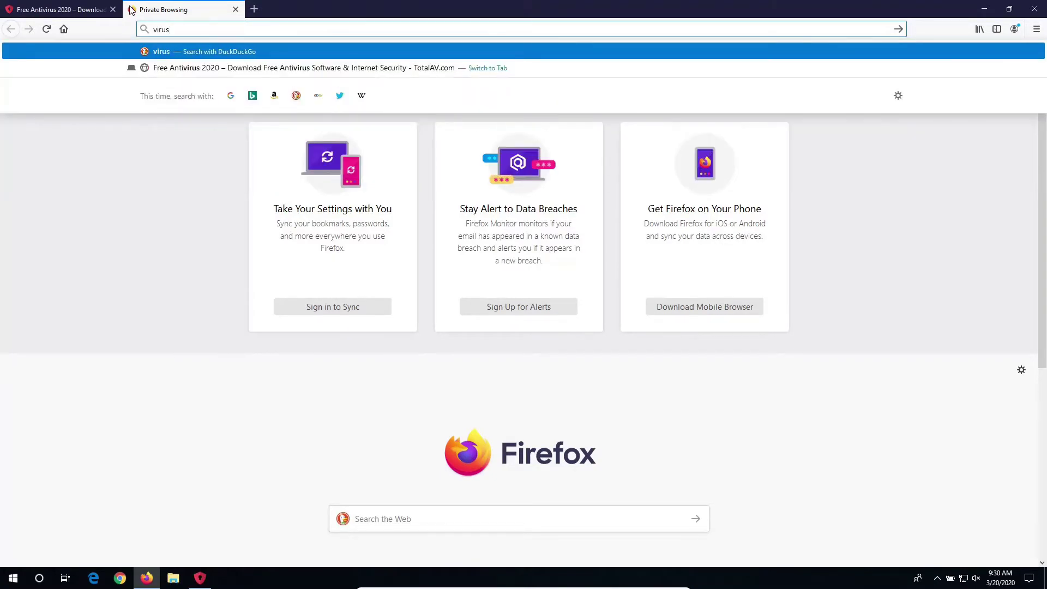
pyautogui.write('total.com')
pyautogui.press('Return')
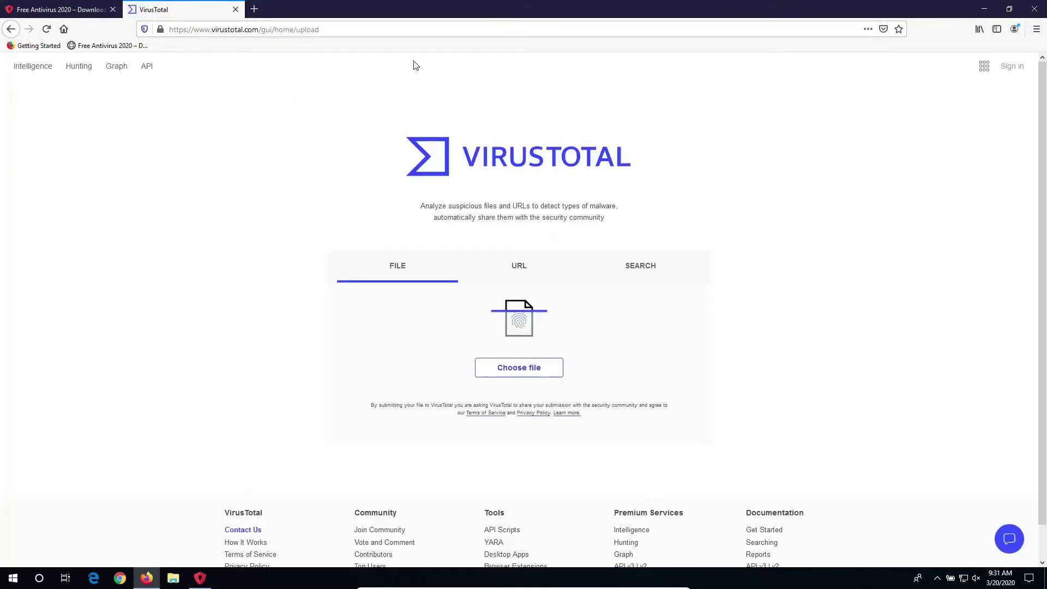
# Submit the TotalAV_Setup application from the Desktop to VirusTotal for analysis.
pyautogui.click(553, 375)
pyautogui.click(216, 88)
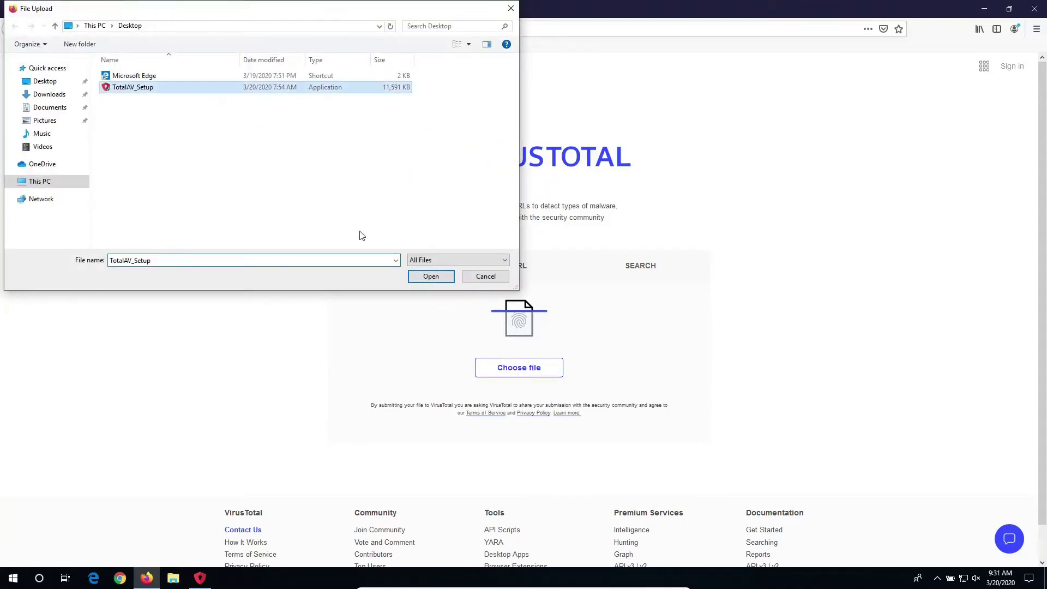
pyautogui.click(443, 279)
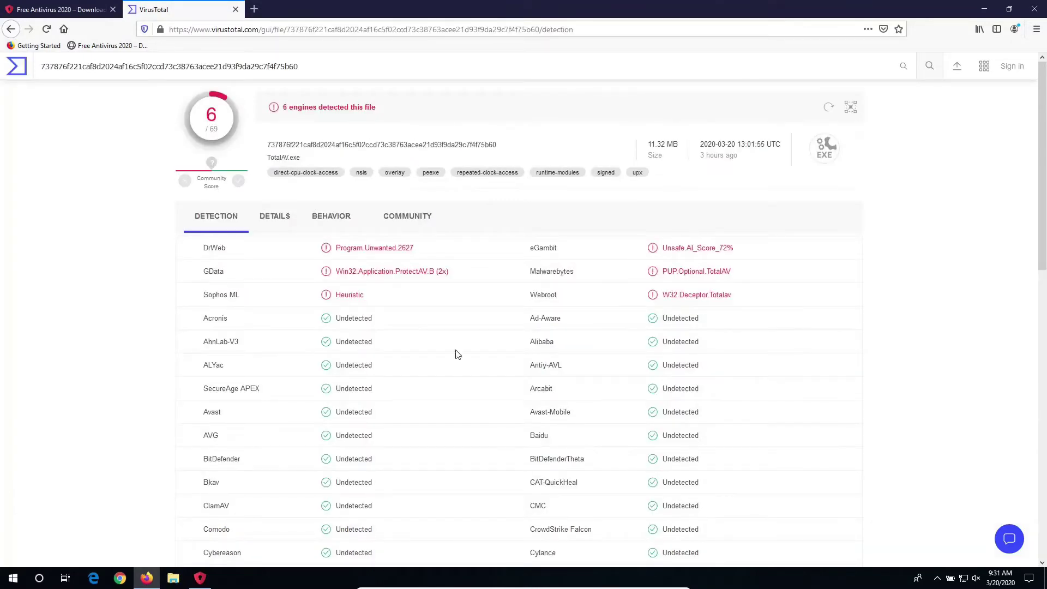
# Review the detection score and the per-engine verdicts for the installer, and close the VirusTotal tab.
pyautogui.doubleClick(214, 130)
pyautogui.click(150, 326)
pyautogui.scroll(-3, 150, 325)
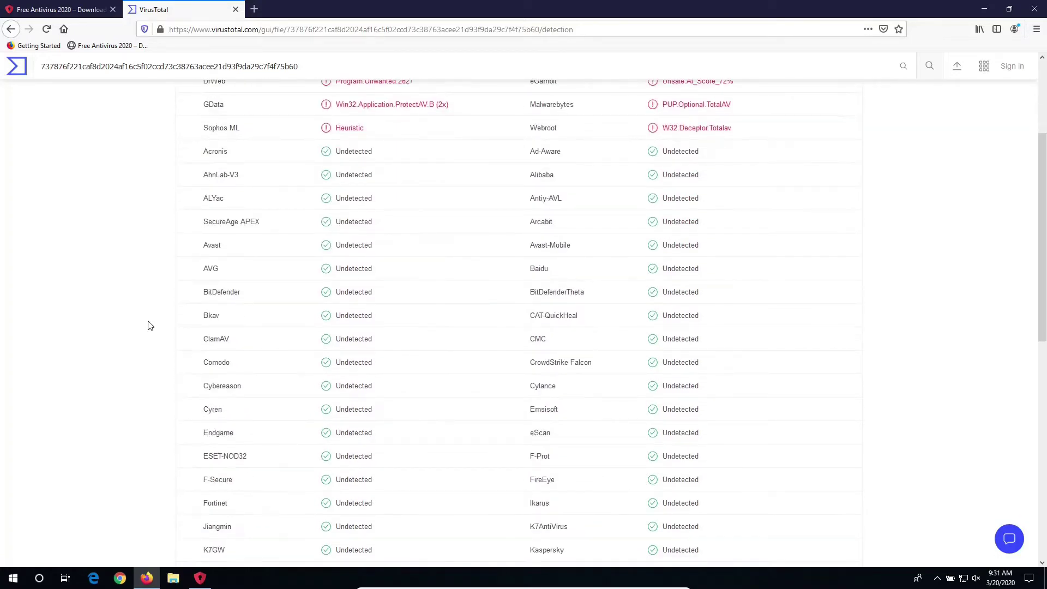
pyautogui.scroll(3, 150, 326)
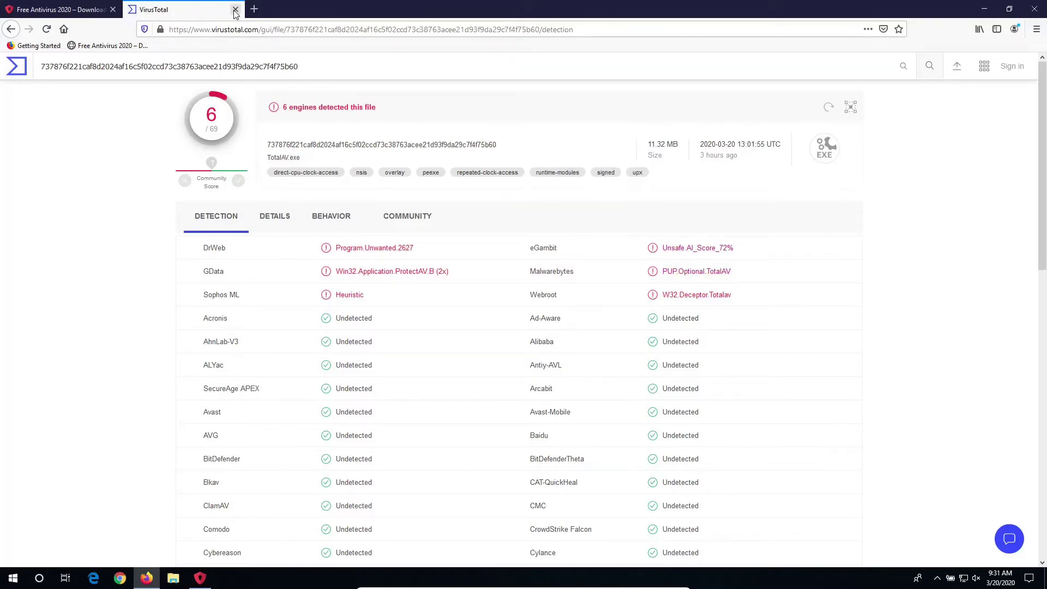
pyautogui.hotkey('ctrl', 'w')
# Examine the wording of the security suite heading and its introductory paragraph on the TotalAV page.
pyautogui.scroll(-5, 800, 396)
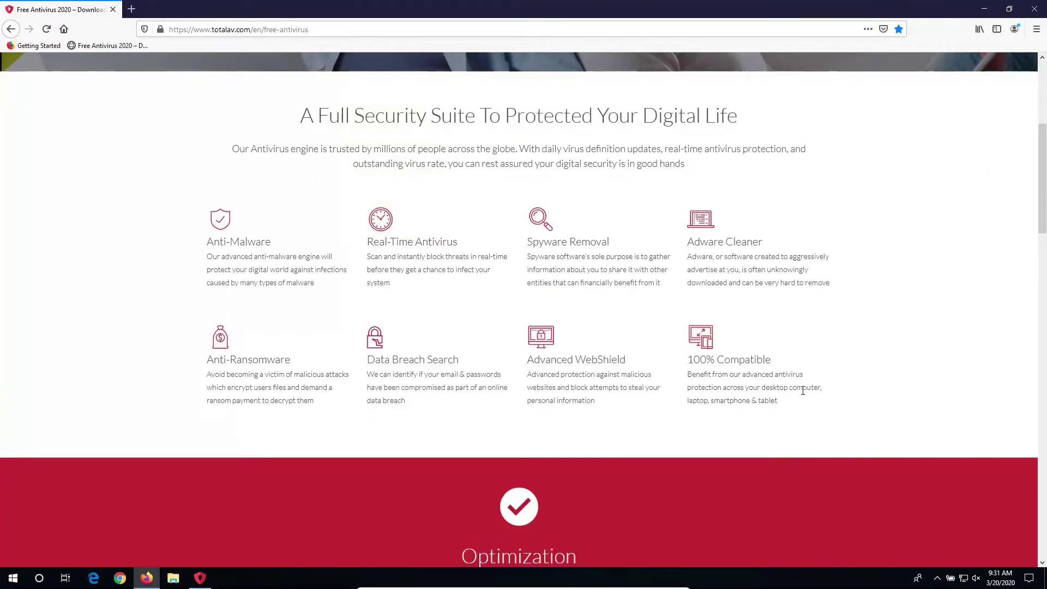
pyautogui.scroll(2, 803, 394)
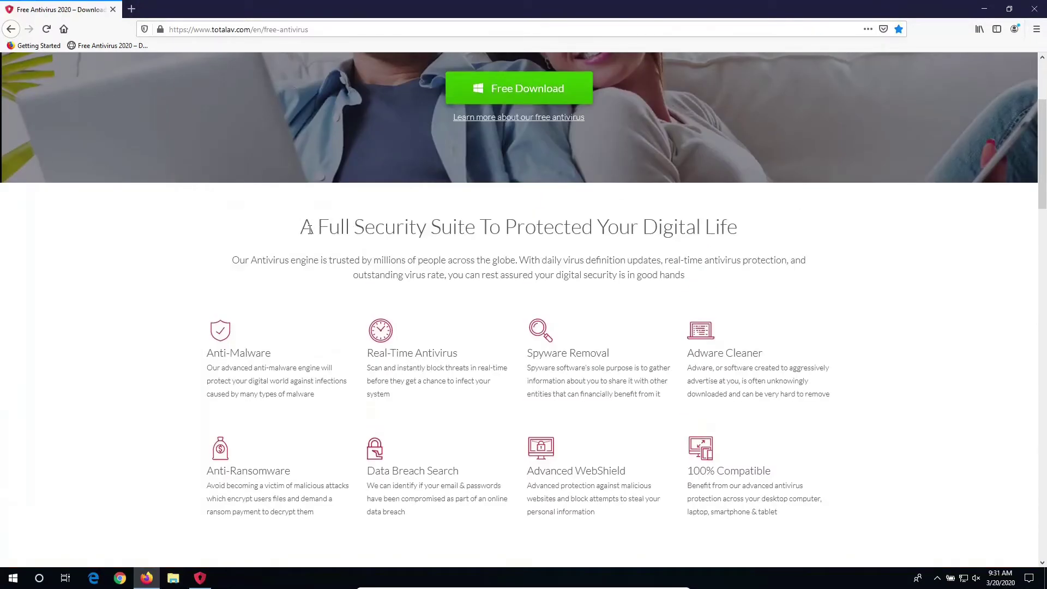
pyautogui.moveTo(306, 233); pyautogui.dragTo(443, 232)
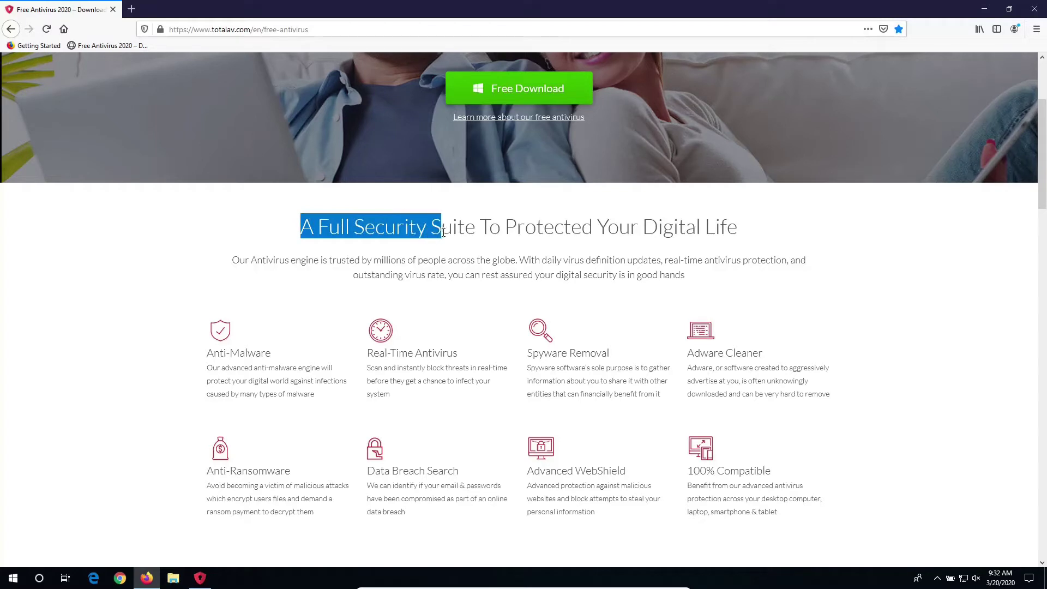
pyautogui.moveTo(515, 232); pyautogui.dragTo(554, 231)
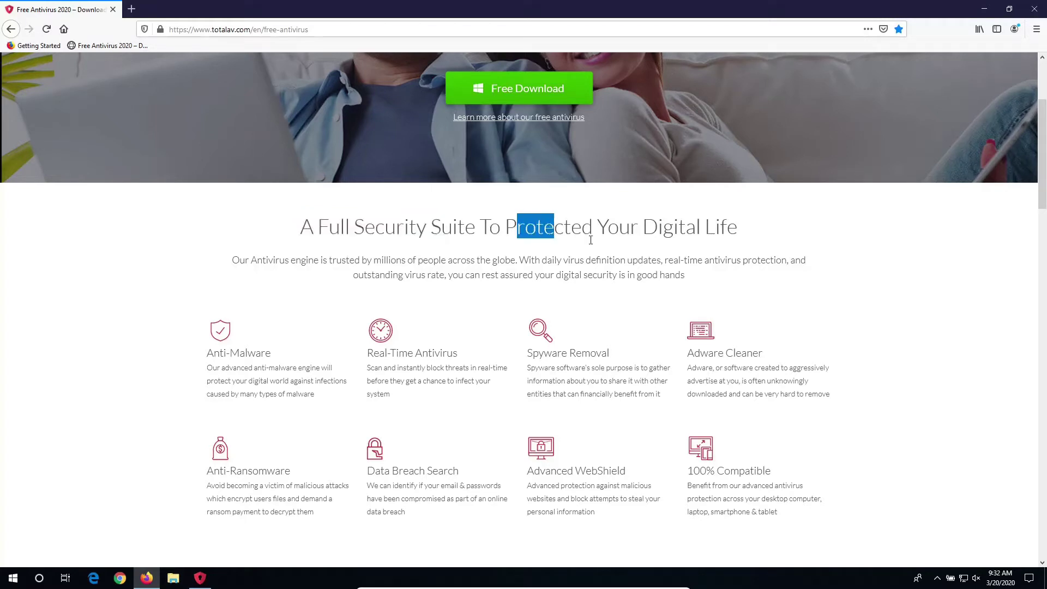
pyautogui.rightClick(633, 249)
pyautogui.click(595, 251)
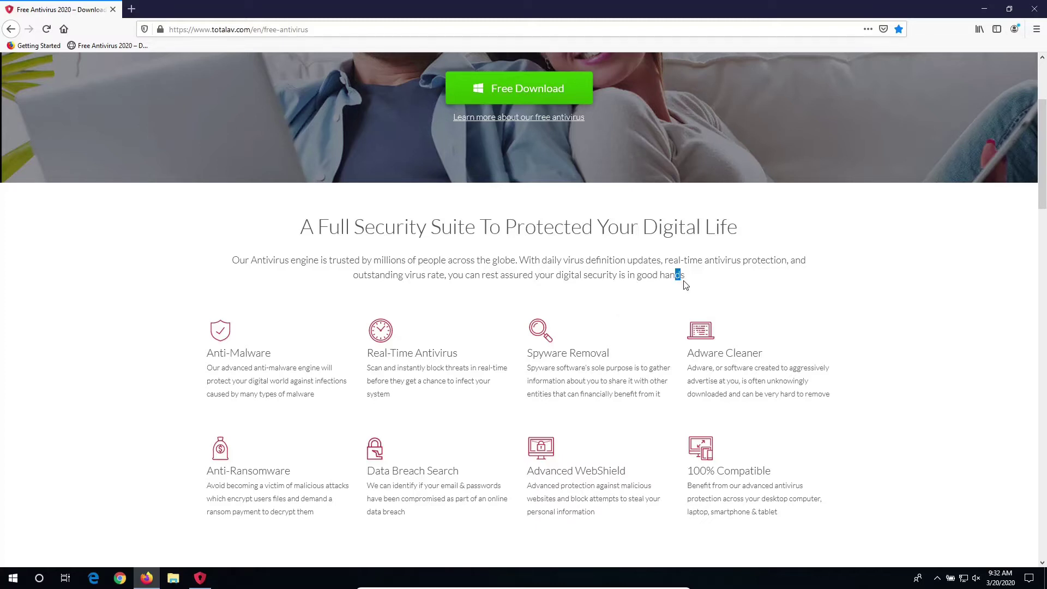
pyautogui.scroll(1, 700, 267)
pyautogui.scroll(2, 701, 267)
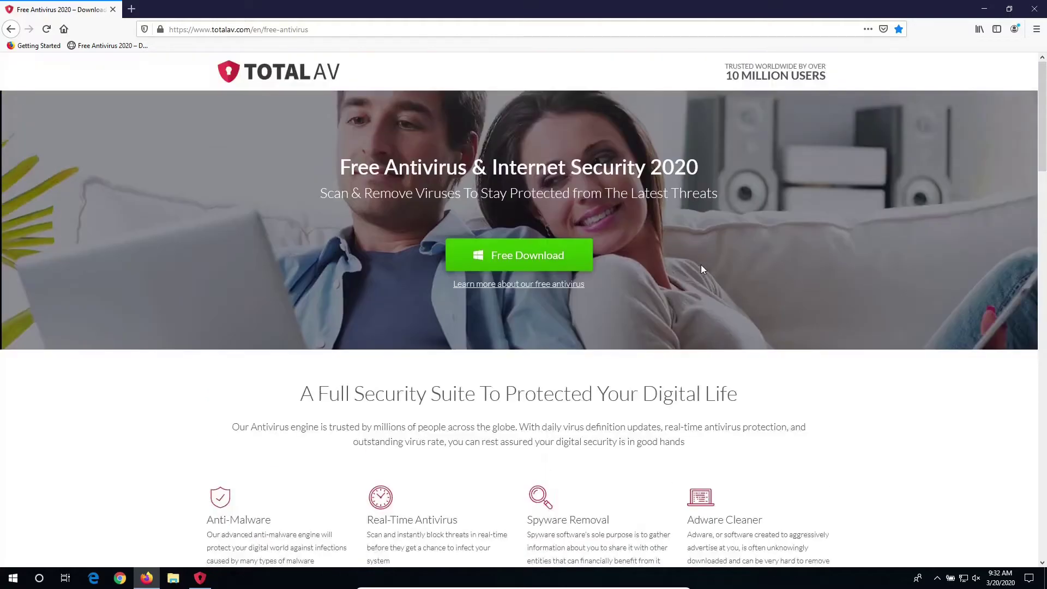
# Inspect the page code behind the "10 MILLION USERS" header text, and close the inspector.
pyautogui.rightClick(775, 78)
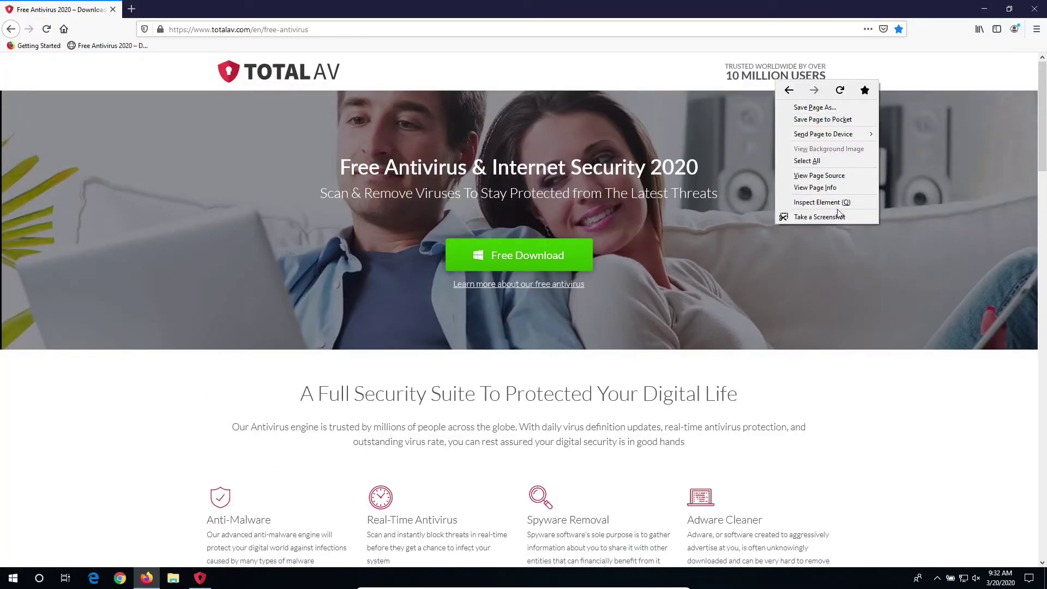
pyautogui.click(836, 204)
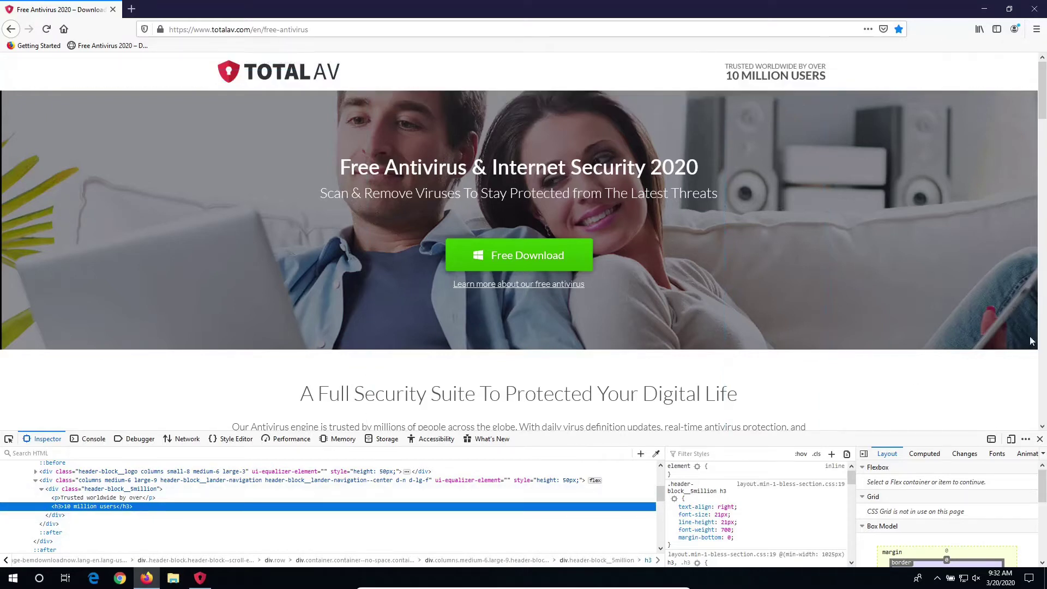
pyautogui.click(1039, 439)
pyautogui.moveTo(739, 75); pyautogui.dragTo(836, 77)
pyautogui.click(861, 398)
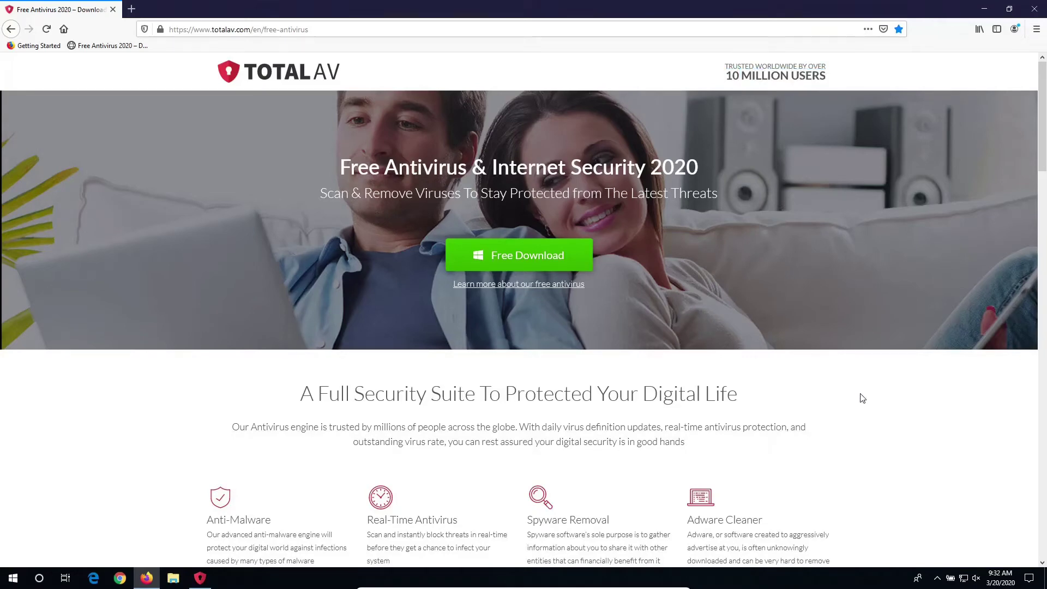
# Look over the security feature descriptions, from Anti-Malware through 100% Compatible.
pyautogui.scroll(-3, 839, 370)
pyautogui.scroll(-3, 848, 363)
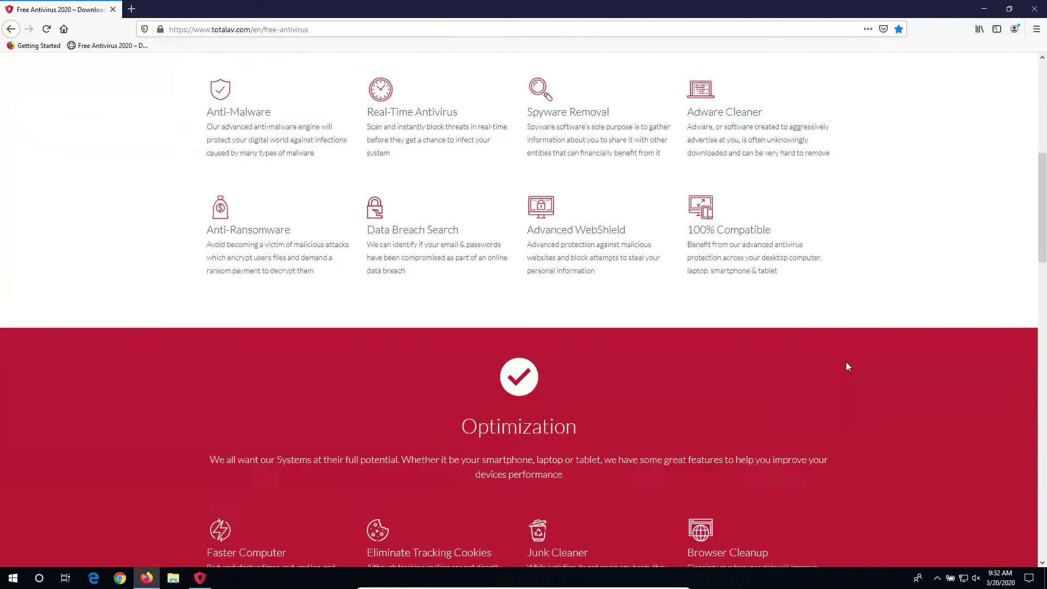
pyautogui.scroll(3, 709, 336)
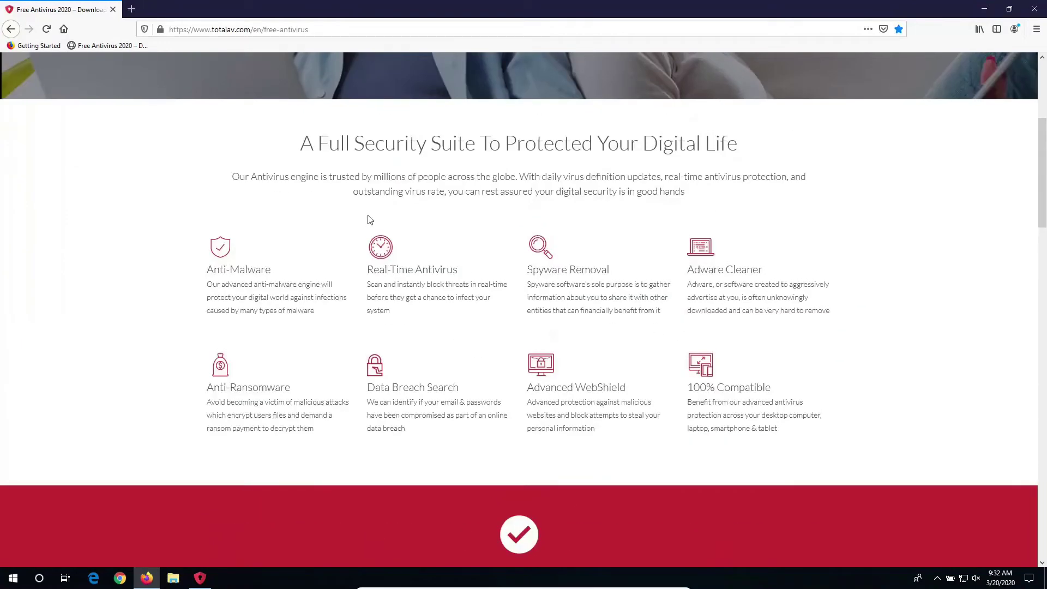
pyautogui.moveTo(143, 278); pyautogui.dragTo(449, 293)
pyautogui.scroll(-2, 954, 476)
pyautogui.moveTo(951, 473); pyautogui.dragTo(202, 156)
pyautogui.click(484, 353)
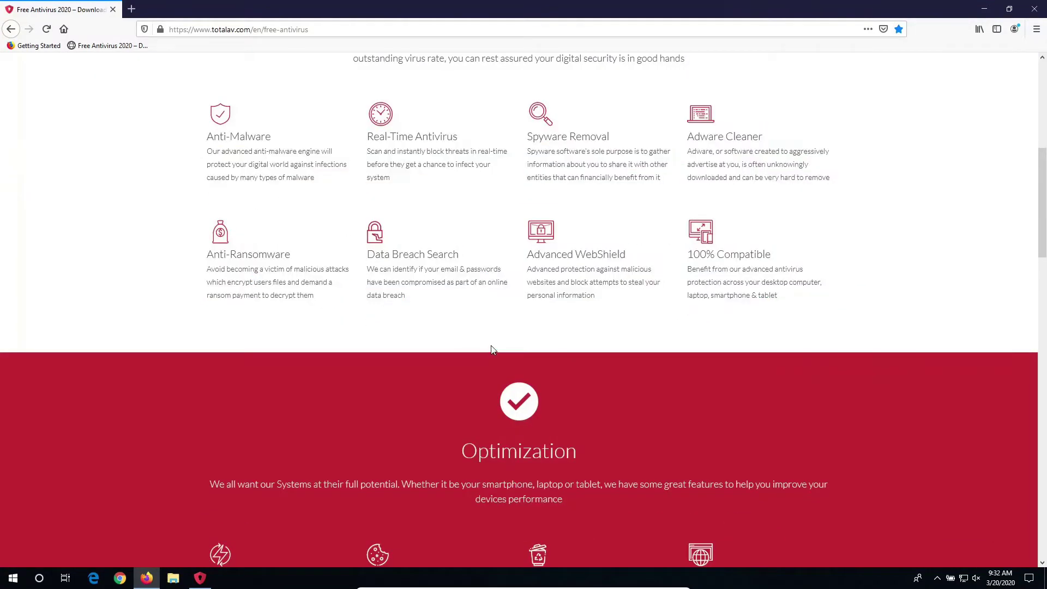
# Examine the Optimization section and the free antivirus description beneath it.
pyautogui.scroll(-4, 519, 338)
pyautogui.scroll(-4, 525, 349)
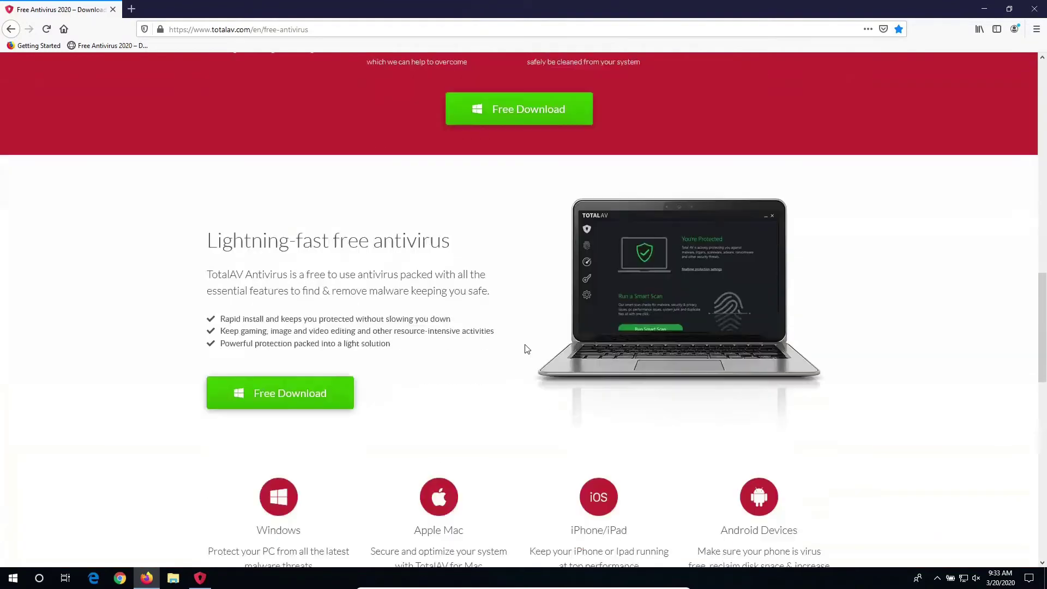
pyautogui.scroll(3, 523, 352)
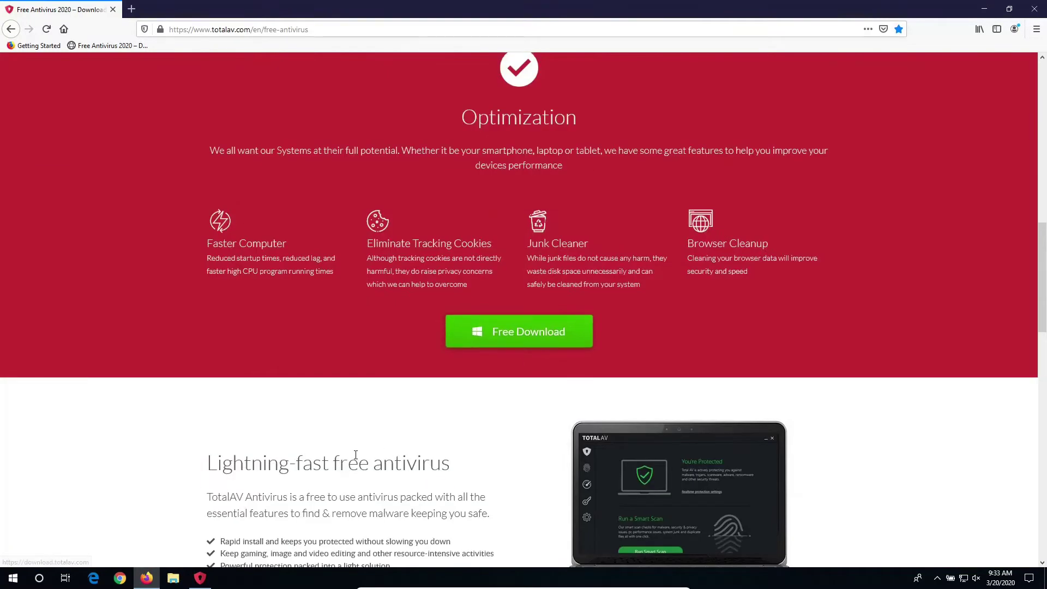
pyautogui.moveTo(461, 117); pyautogui.dragTo(594, 130)
pyautogui.click(616, 141)
# Review the supported platforms, Security Enhancements and Trustpilot reviews sections, and return to the start of the page.
pyautogui.scroll(-15, 616, 141)
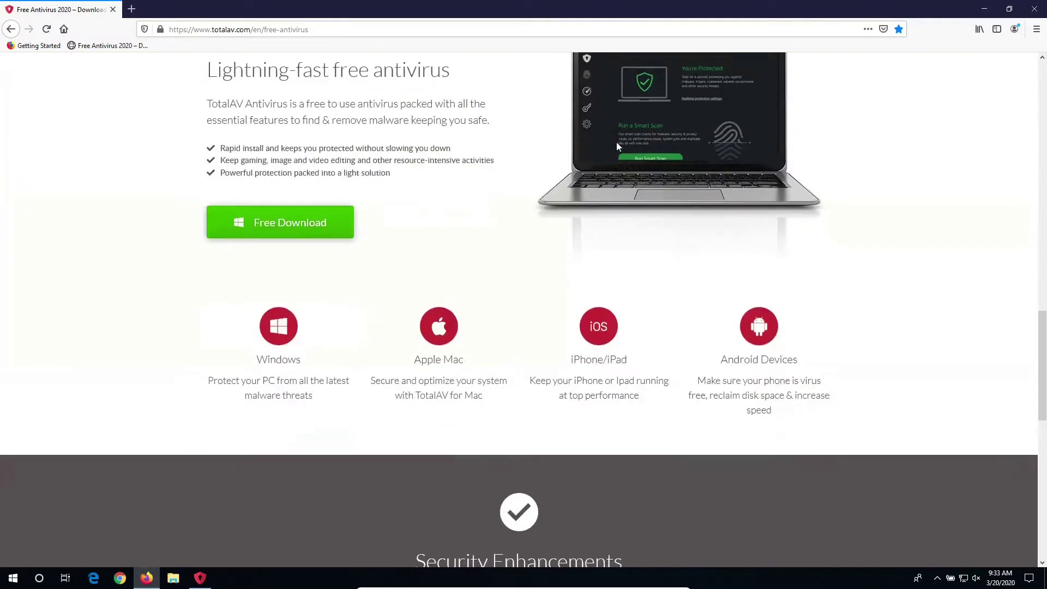
pyautogui.scroll(2, 618, 146)
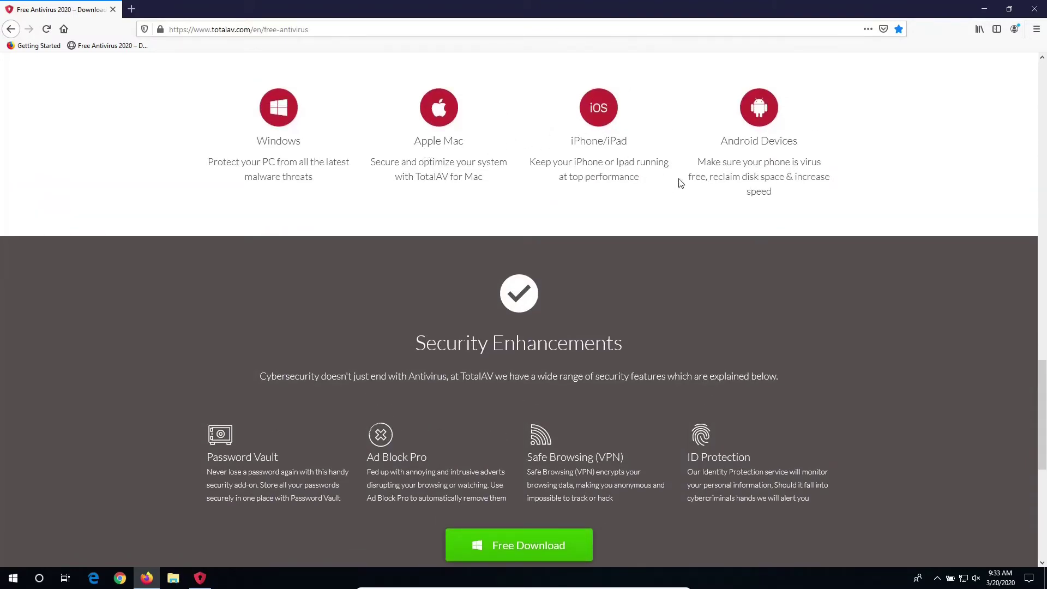
pyautogui.moveTo(728, 141); pyautogui.dragTo(780, 197)
pyautogui.click(872, 187)
pyautogui.scroll(-6, 815, 219)
pyautogui.scroll(6, 801, 207)
pyautogui.scroll(-6, 564, 329)
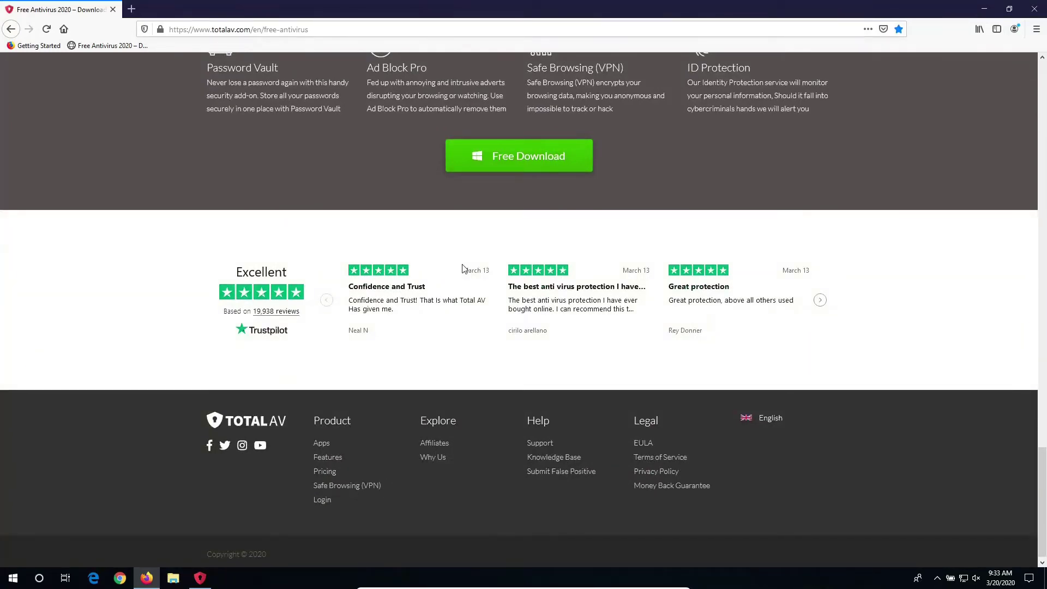
pyautogui.scroll(1, 462, 270)
pyautogui.scroll(20, 433, 330)
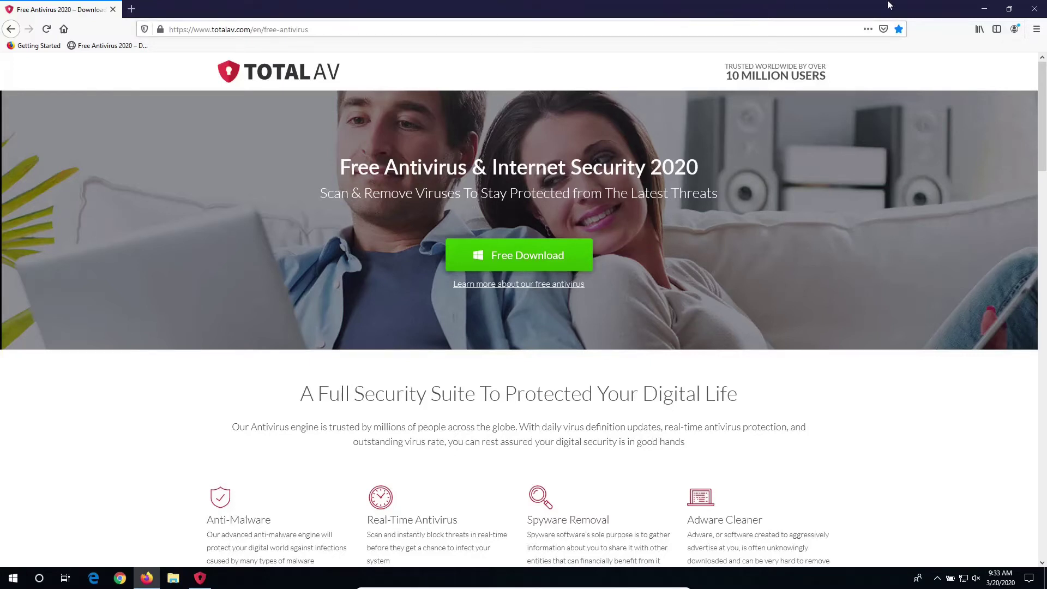
# Minimize the browser, switch to the TotalAV application and run a Smart Scan.
pyautogui.click(983, 11)
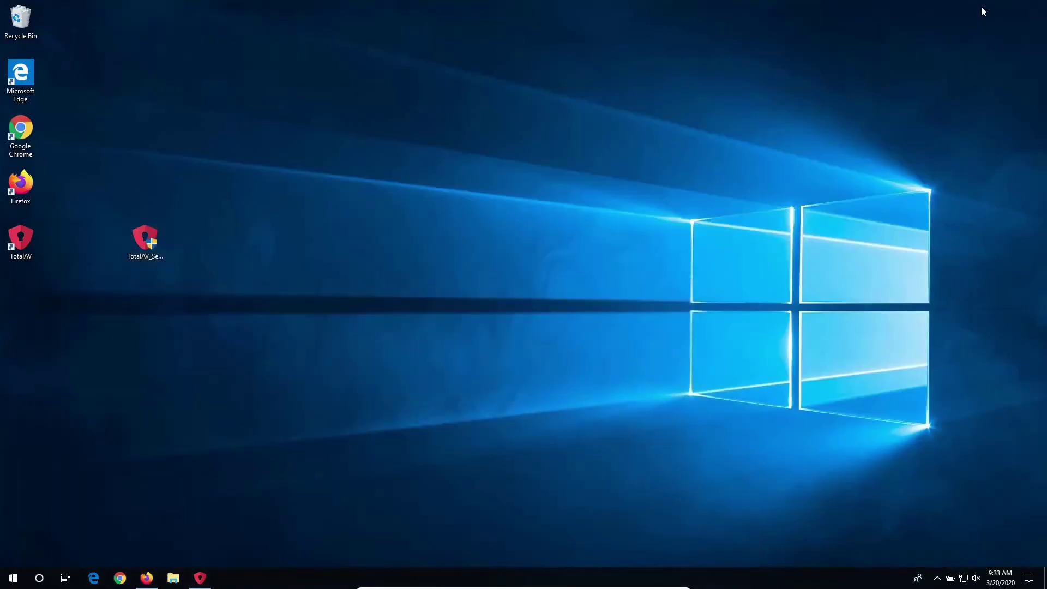
pyautogui.click(199, 577)
pyautogui.moveTo(450, 143)
pyautogui.mouseDown()
pyautogui.moveTo(431, 139)
pyautogui.moveTo(454, 148)
pyautogui.mouseUp()
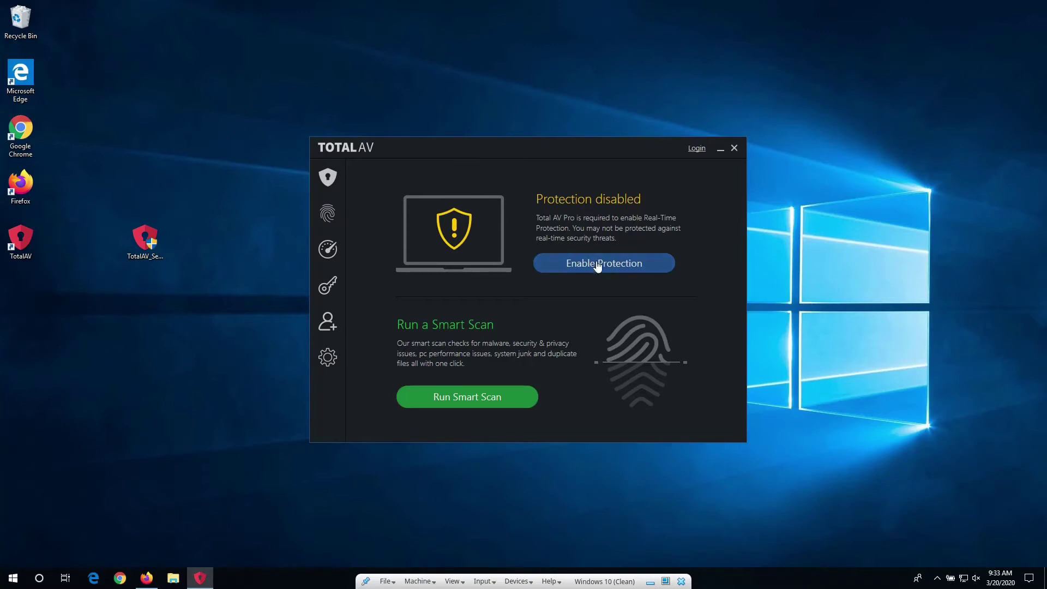
pyautogui.click(507, 401)
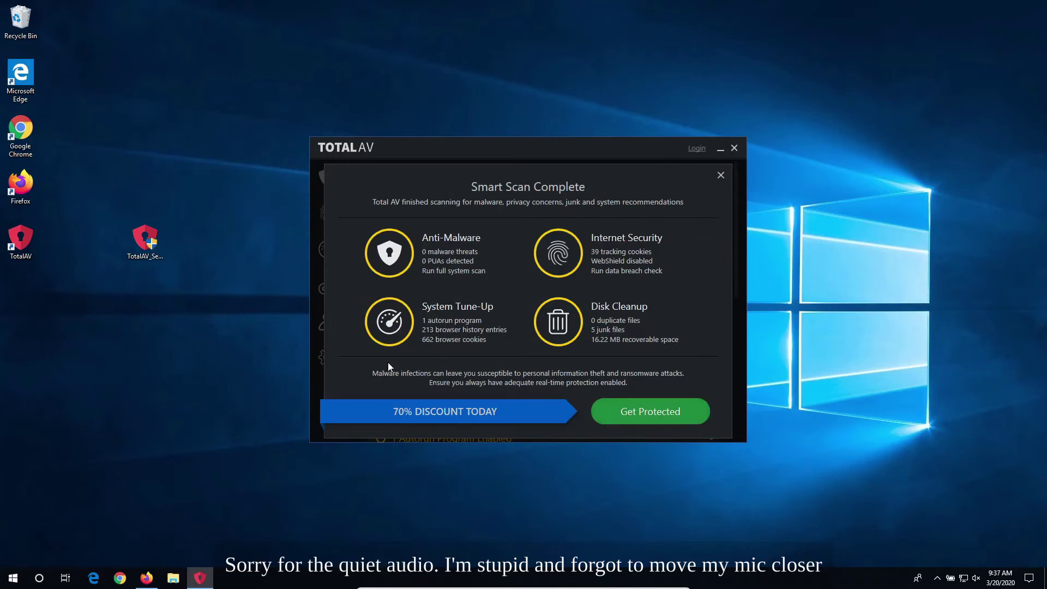
# Open the Get Protected offer, review the Antivirus Pro 2020 pricing and payment form, dismiss the discount popup and minimize the browser.
pyautogui.click(633, 417)
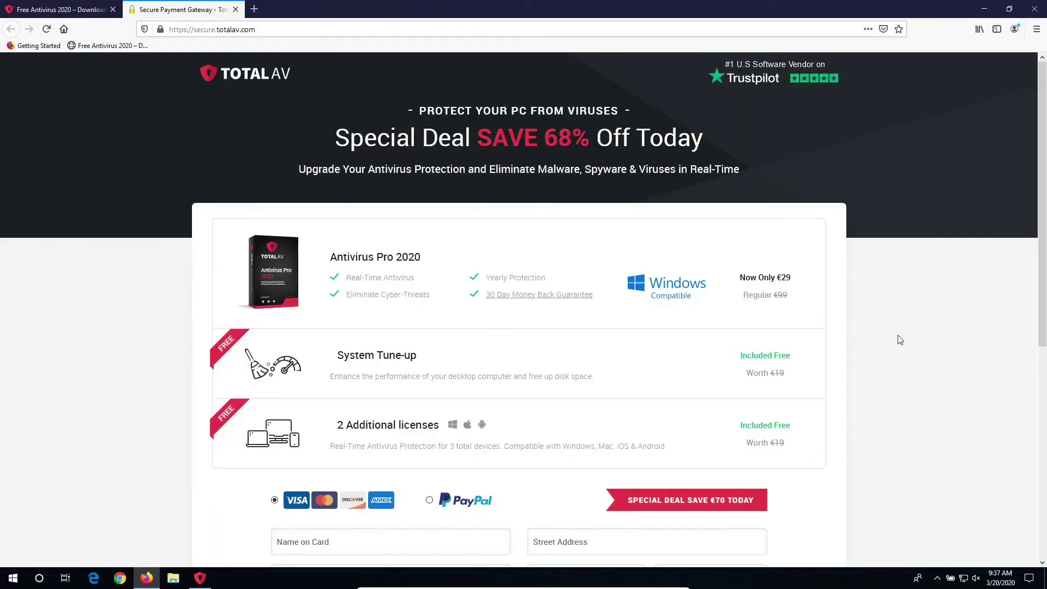
pyautogui.scroll(-3, 911, 330)
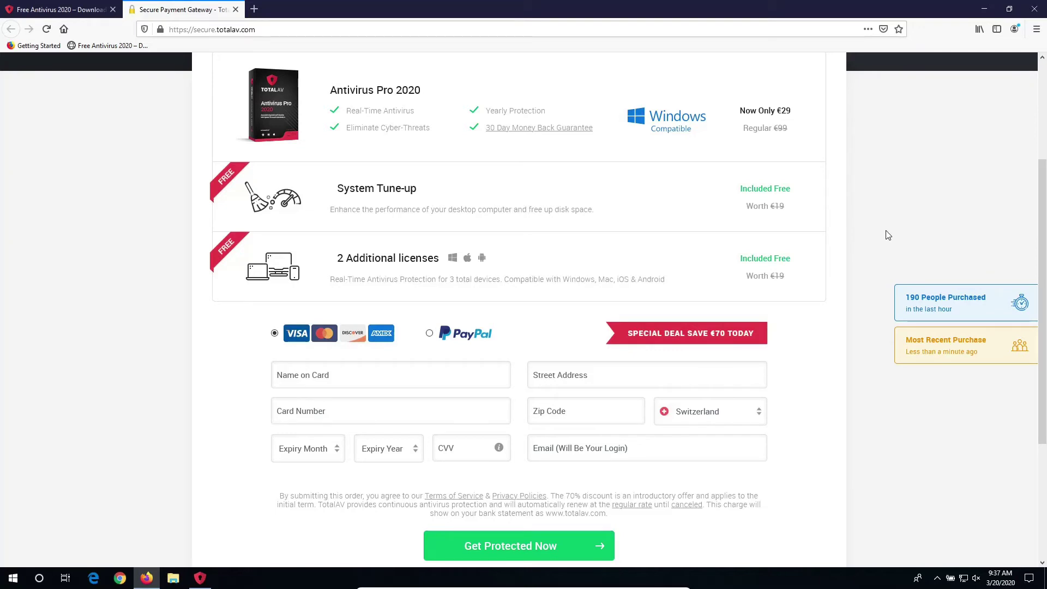
pyautogui.scroll(3, 888, 235)
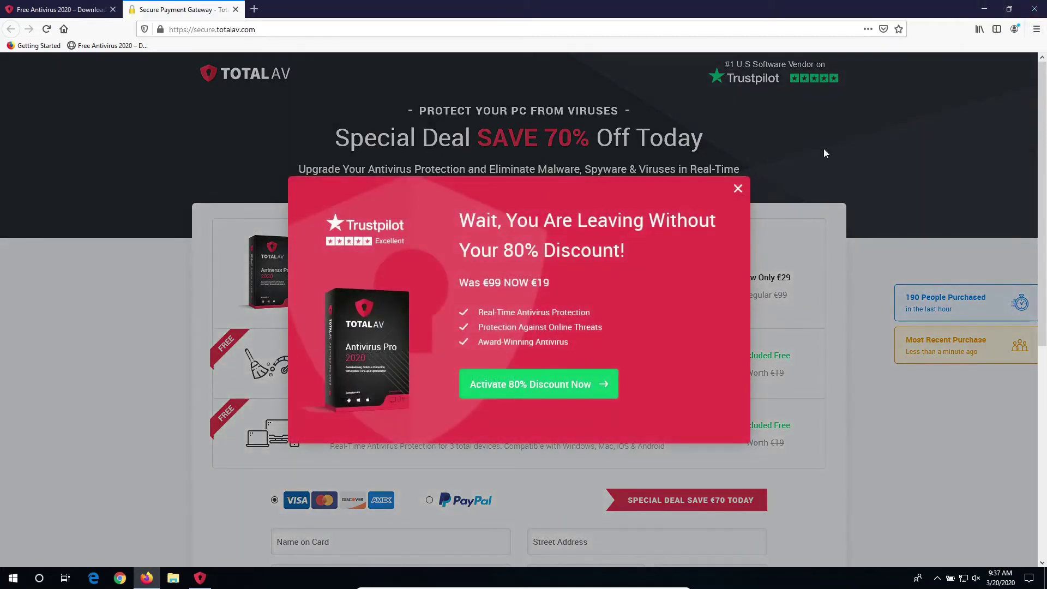
pyautogui.click(737, 189)
pyautogui.click(985, 10)
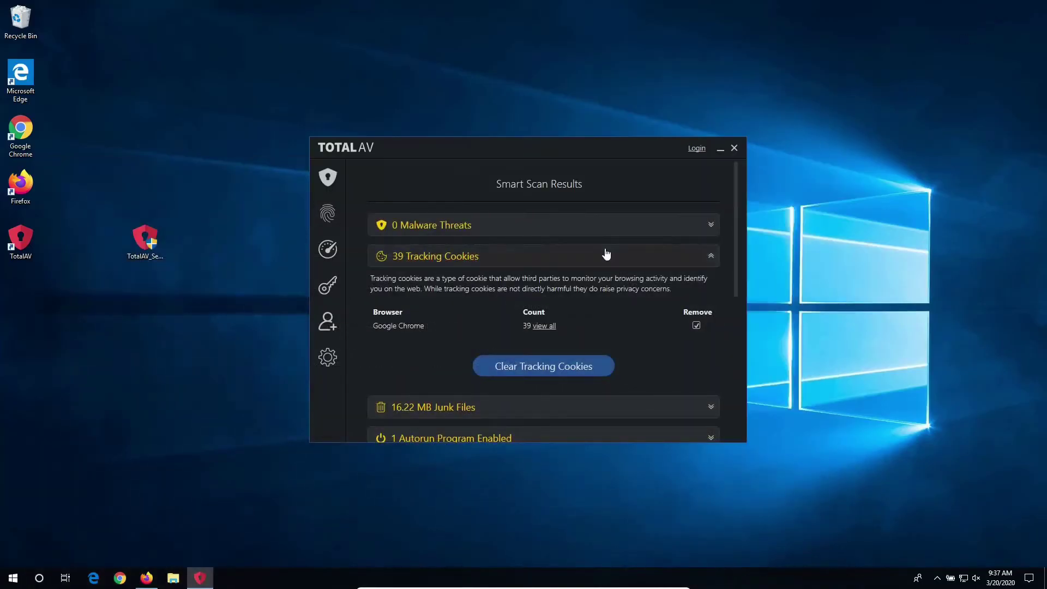
# Examine the autorun program and security recommendation details in the Smart Scan results, collapsing each section after viewing.
pyautogui.scroll(-3, 577, 355)
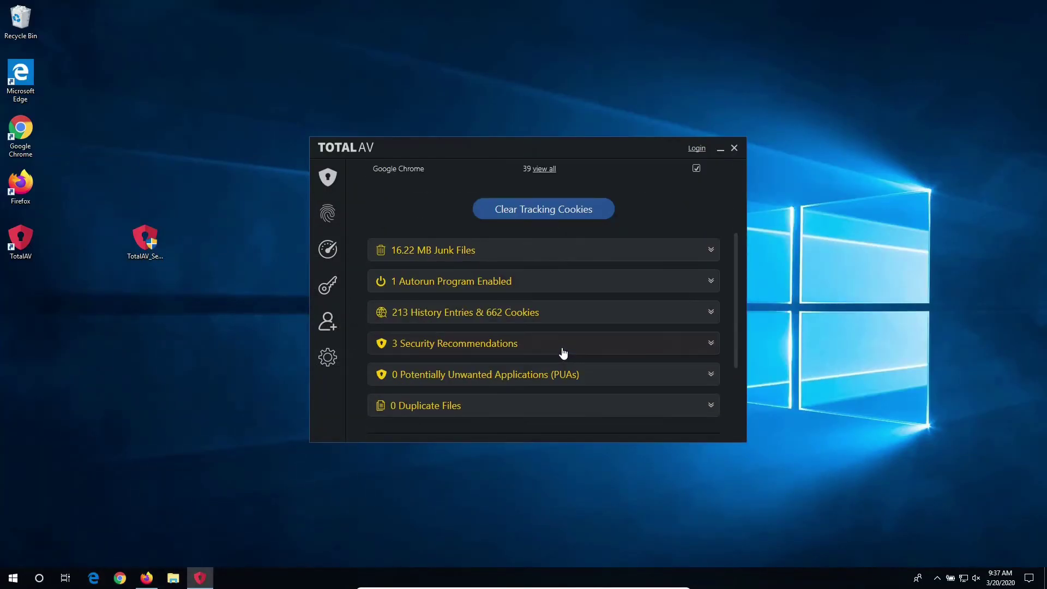
pyautogui.click(711, 281)
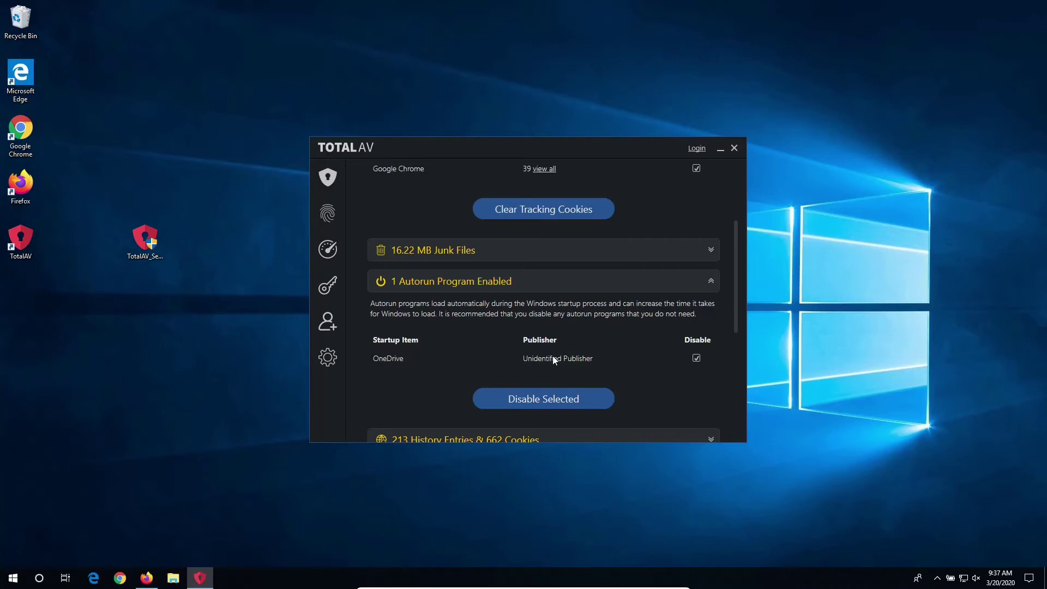
pyautogui.click(710, 282)
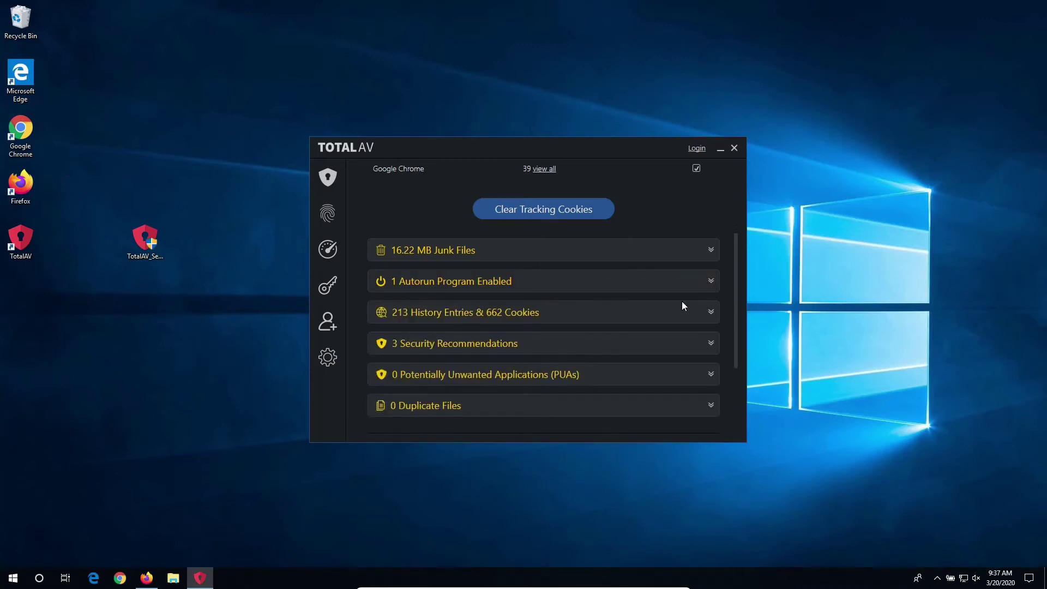
pyautogui.scroll(-2, 676, 312)
pyautogui.click(695, 240)
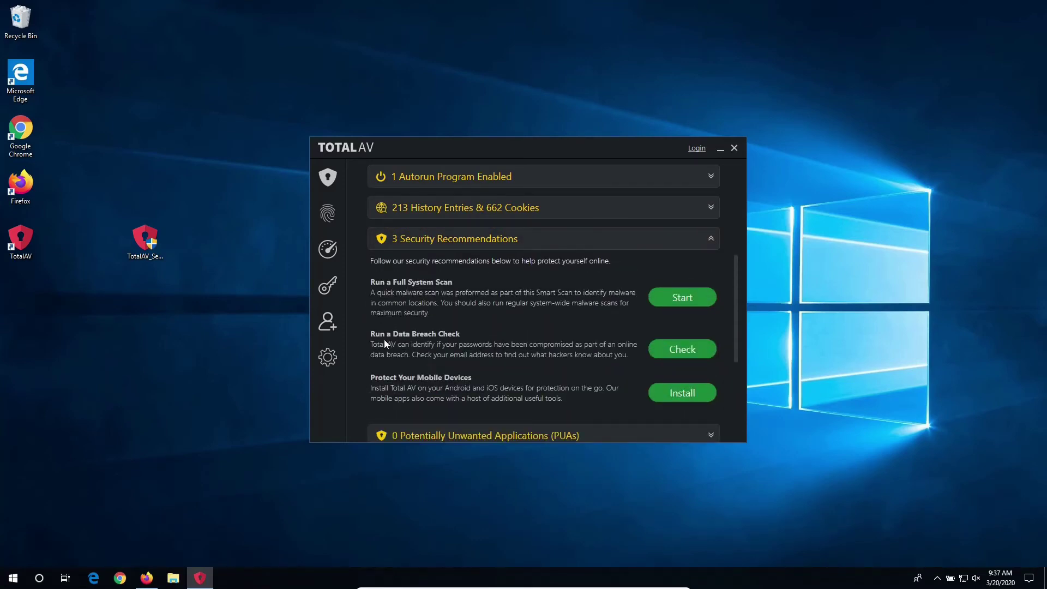
pyautogui.click(676, 240)
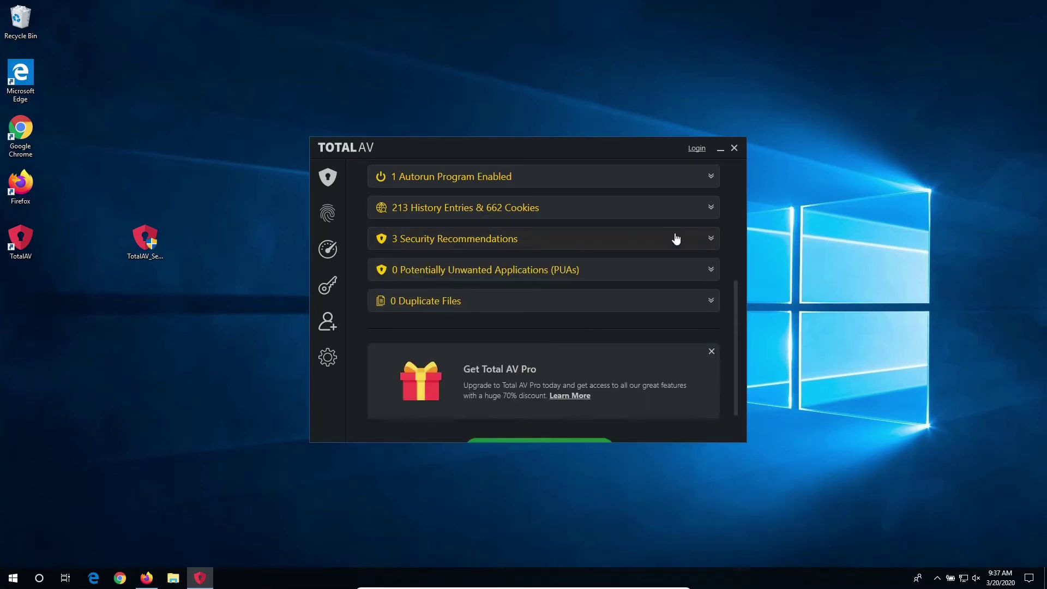
# Examine the per-browser history entries and cookies in the Smart Scan results, collapse the section and return to the start of the list.
pyautogui.scroll(3, 679, 227)
pyautogui.click(700, 334)
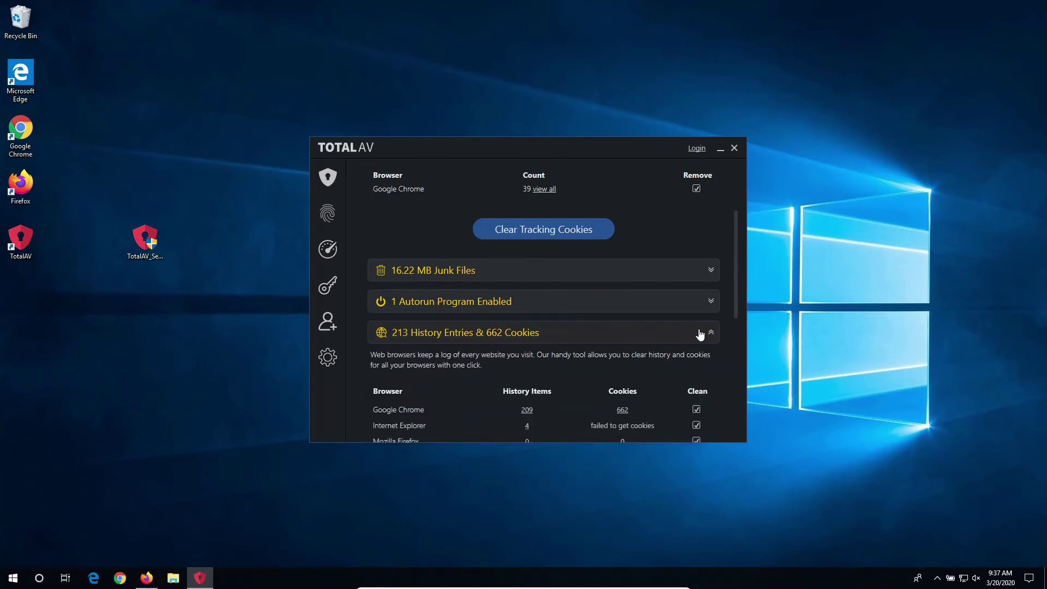
pyautogui.scroll(-2, 699, 331)
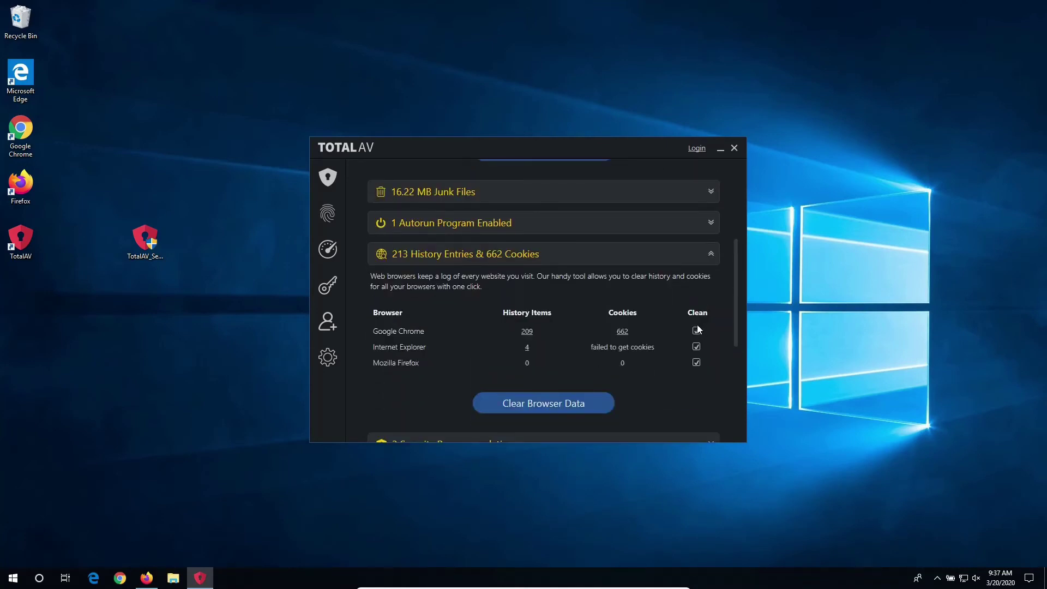
pyautogui.click(709, 255)
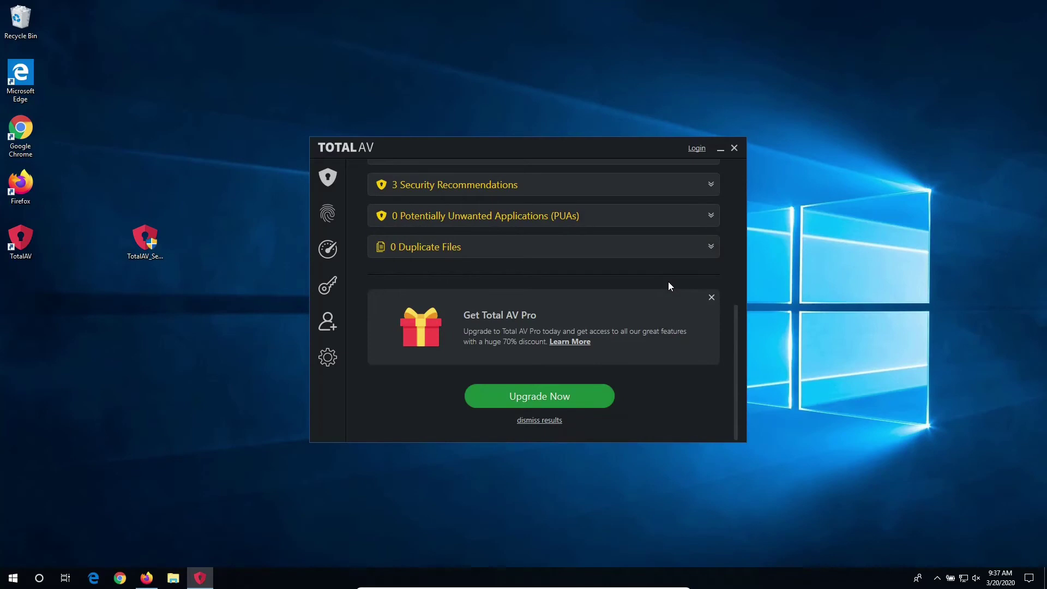
pyautogui.scroll(6, 669, 281)
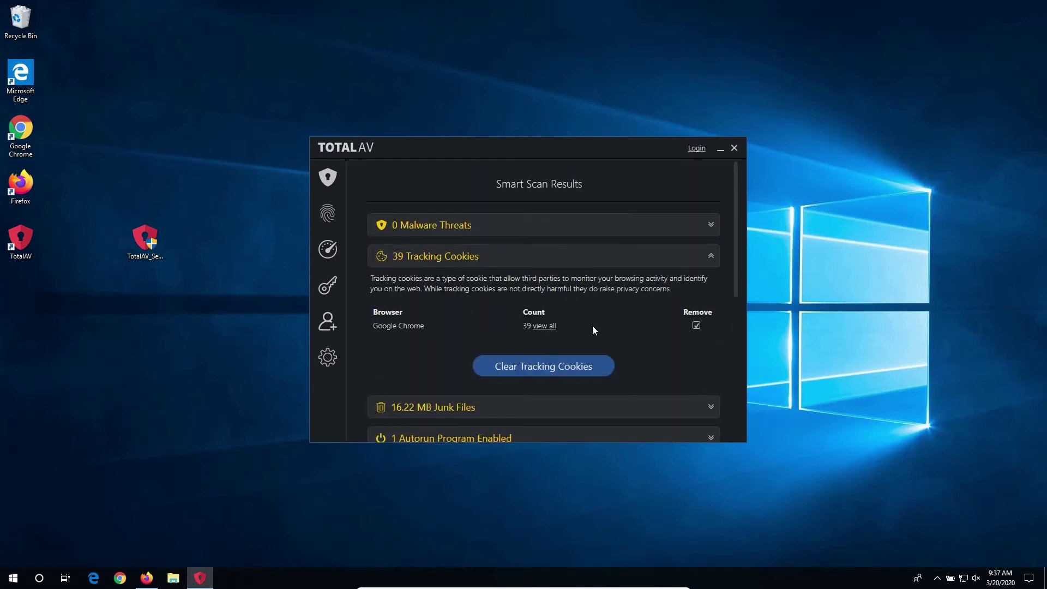
# Clear the Google Chrome tracking cookies, minimize the browser and dismiss the cleanup summary.
pyautogui.click(553, 369)
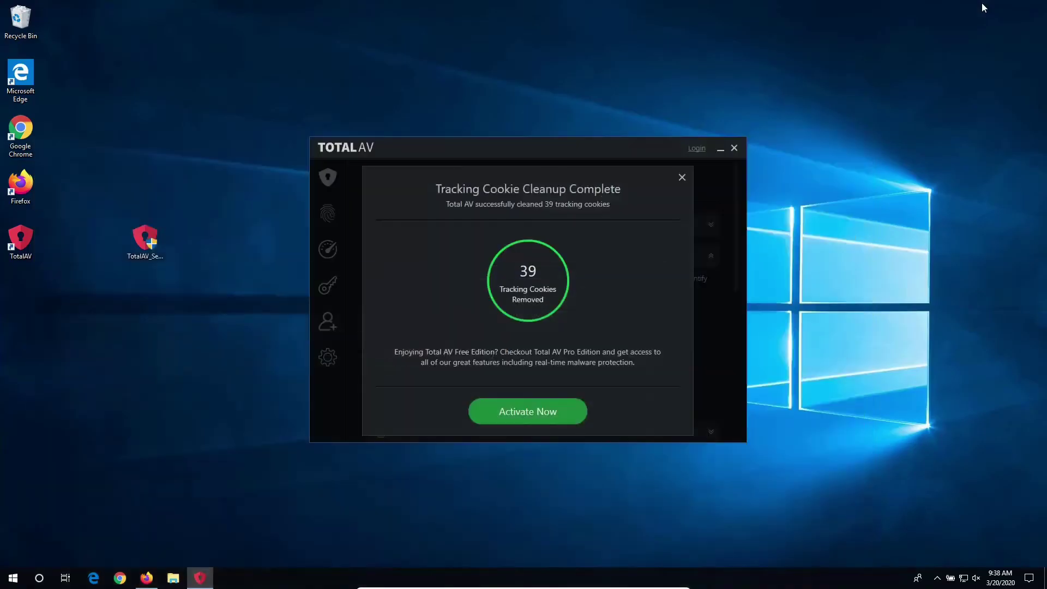
pyautogui.click(984, 8)
pyautogui.click(682, 179)
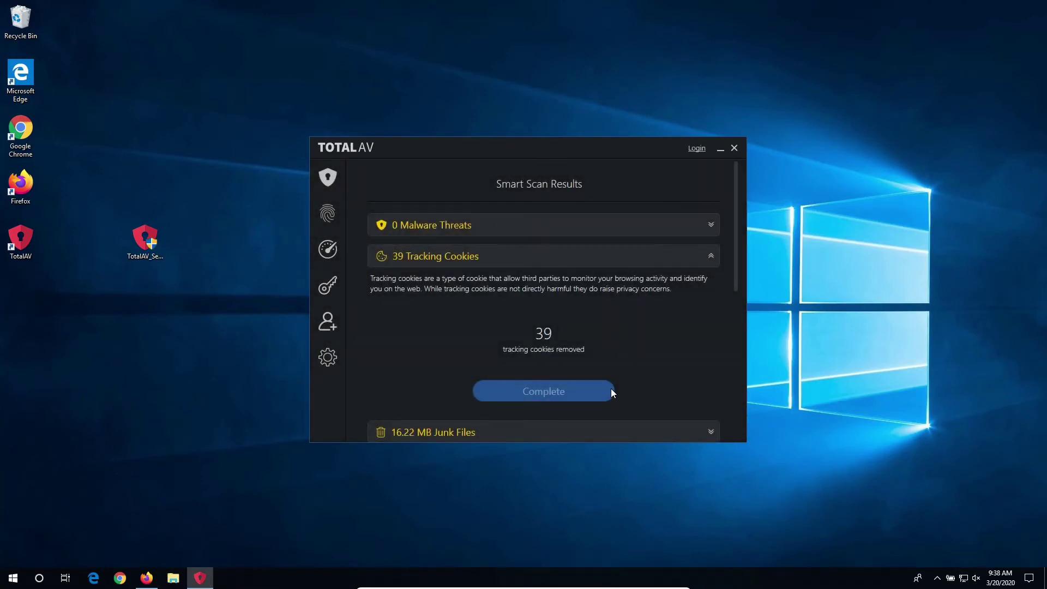
# Clear the browser history and cookies for Google Chrome, Internet Explorer and Mozilla Firefox, minimize the browser and dismiss the cleanup summary.
pyautogui.scroll(-3, 610, 390)
pyautogui.click(622, 340)
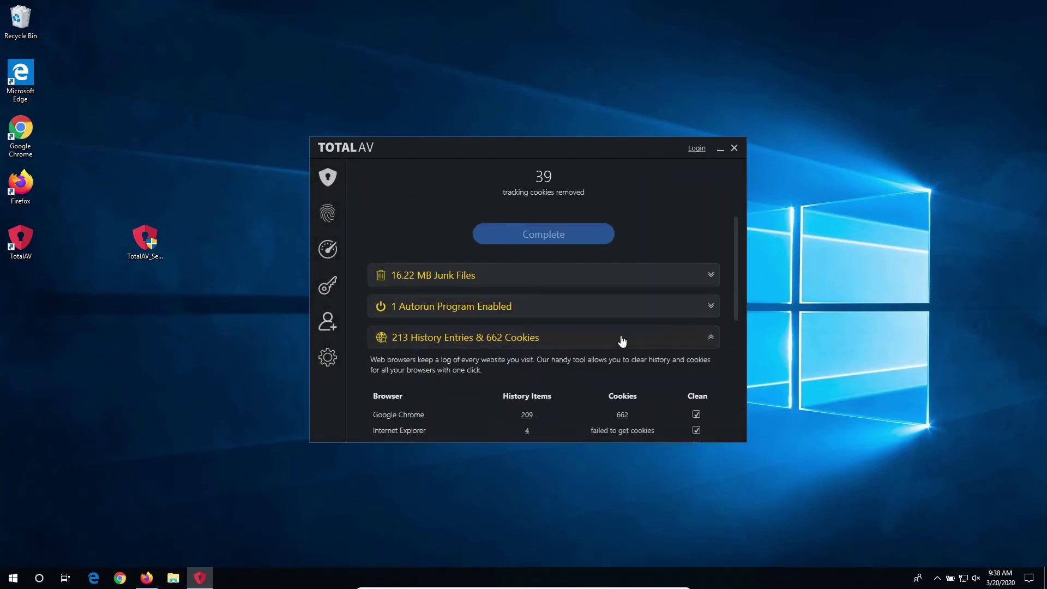
pyautogui.scroll(-2, 622, 338)
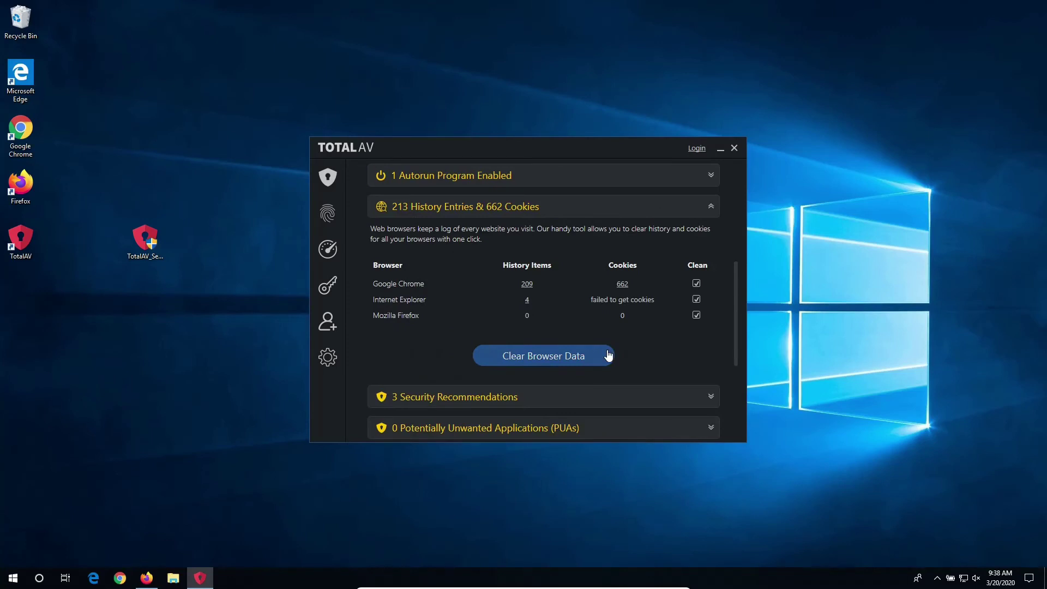
pyautogui.click(607, 354)
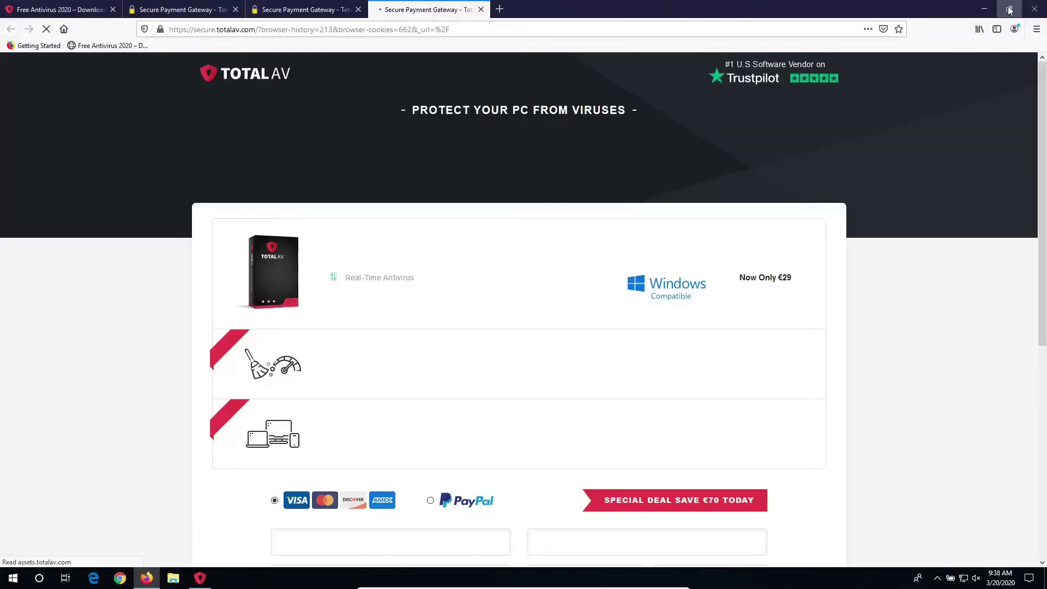
pyautogui.click(986, 9)
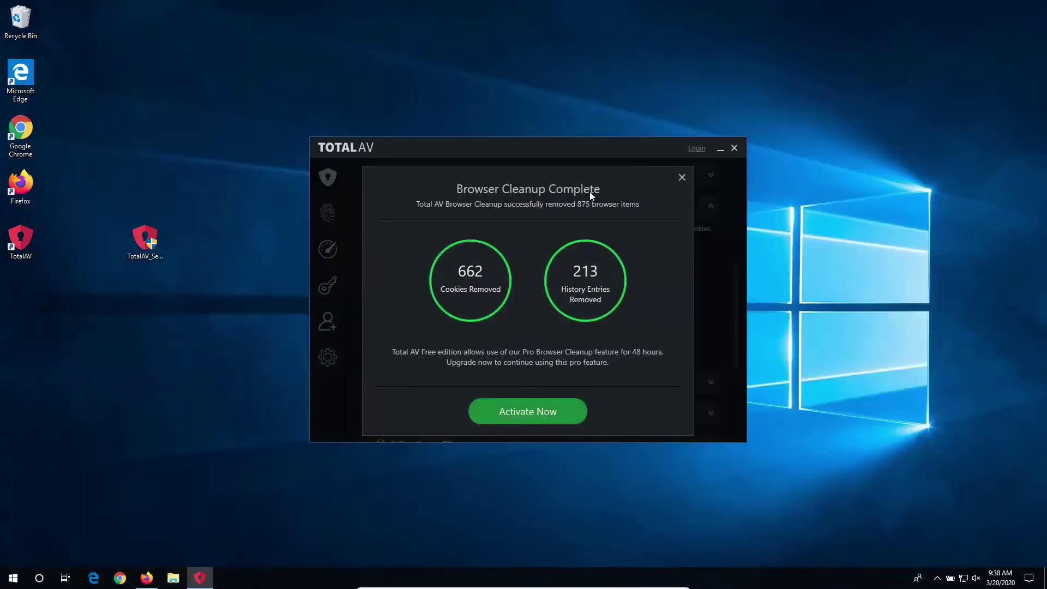
pyautogui.click(682, 178)
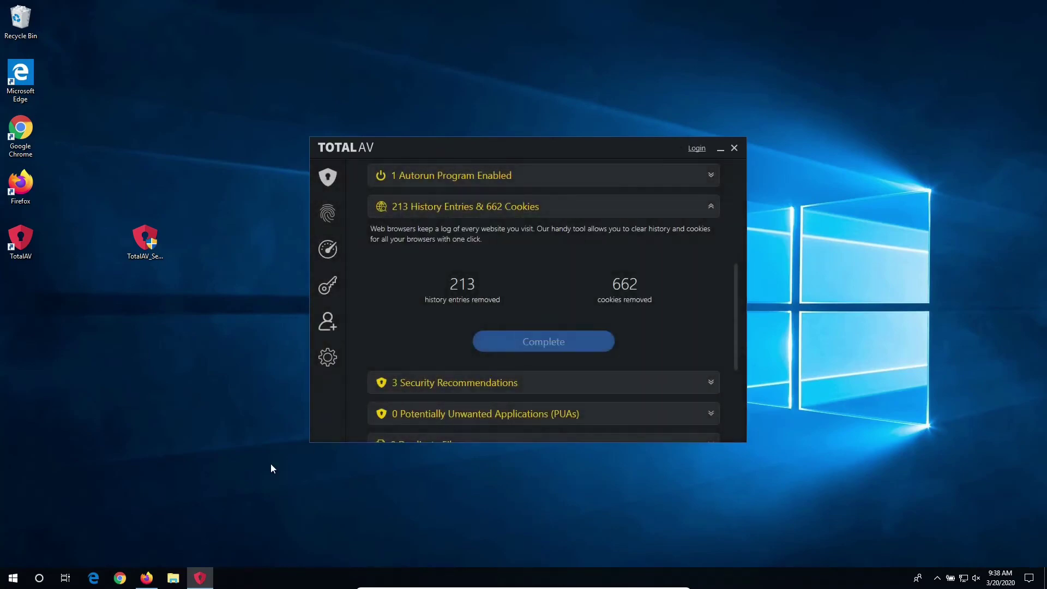
# Switch to Firefox, close the three Secure Payment Gateway tabs and minimize the browser.
pyautogui.click(154, 577)
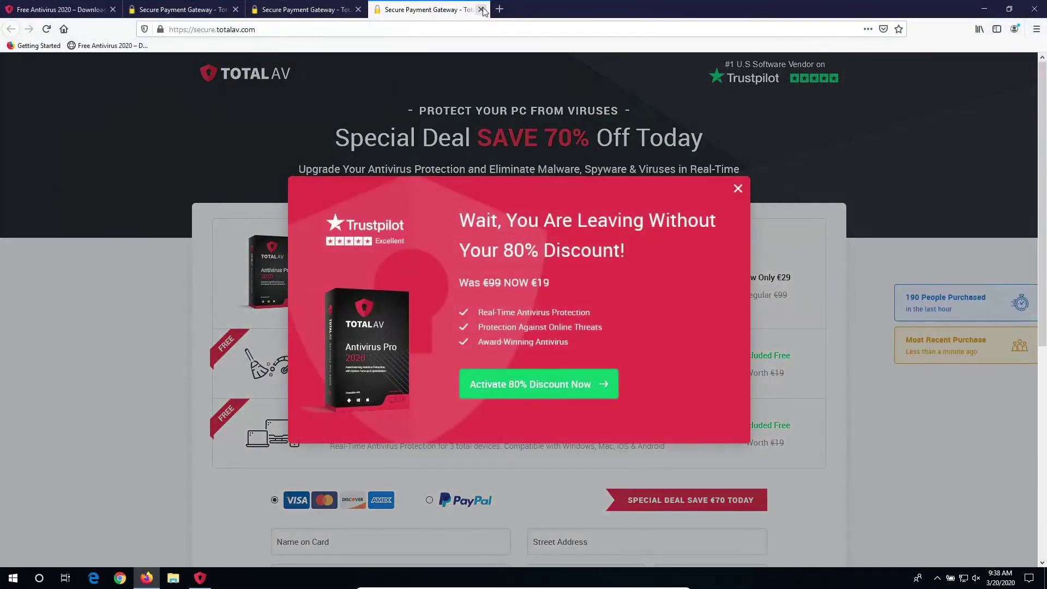
pyautogui.click(481, 9)
pyautogui.click(358, 9)
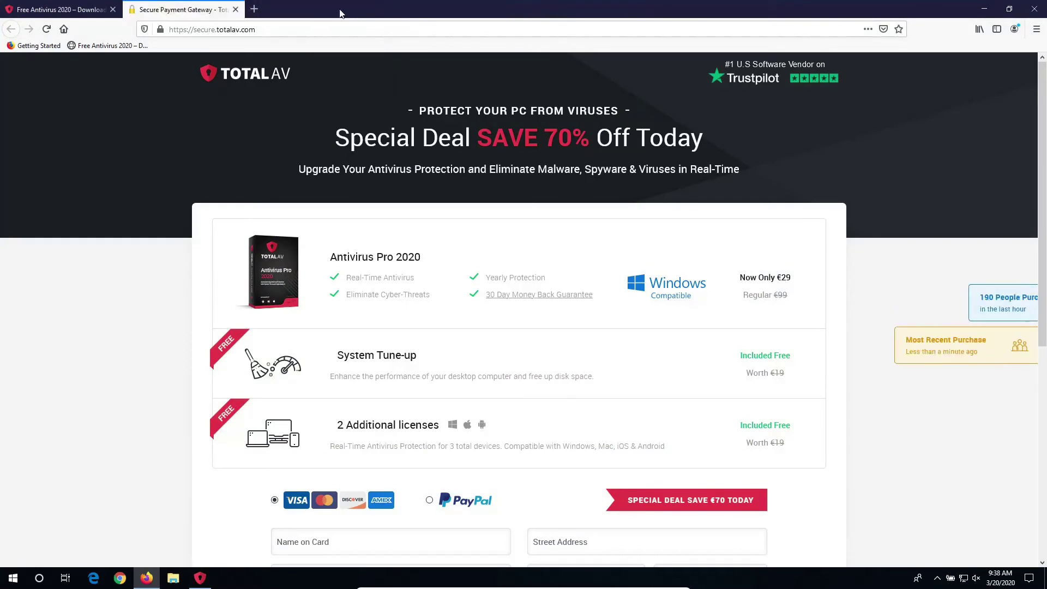
pyautogui.click(235, 9)
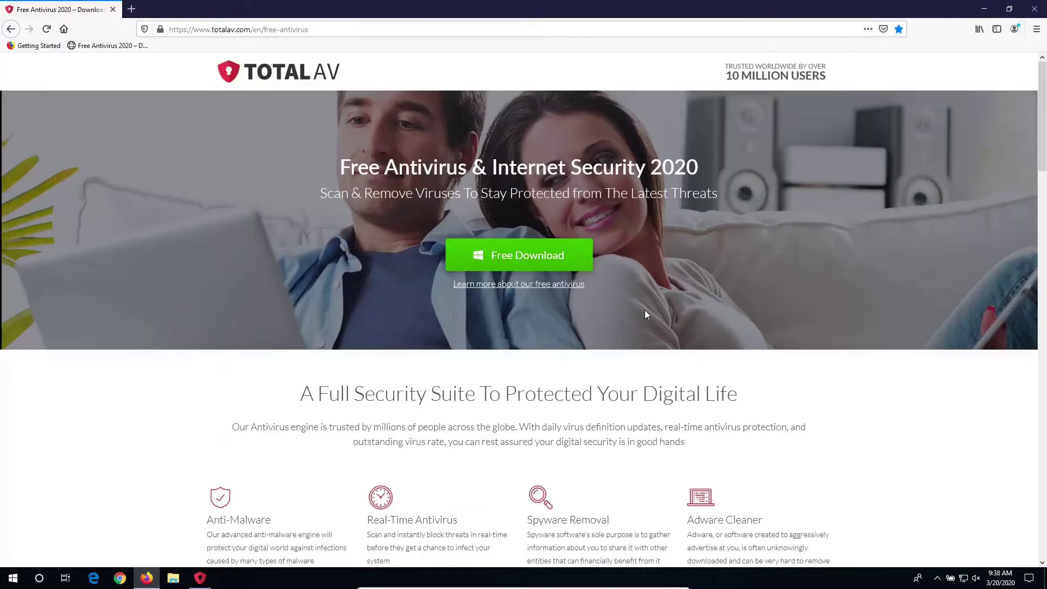
pyautogui.click(984, 10)
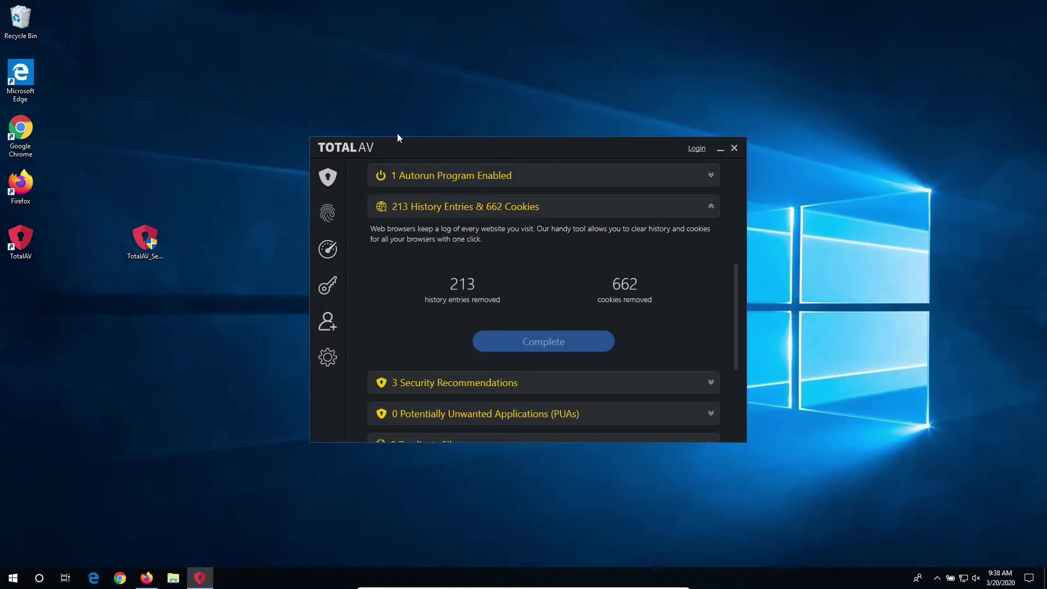
# Look over the Internet Security features, inspect the VPN protocol options and General page in the settings, and close the settings.
pyautogui.moveTo(316, 214)
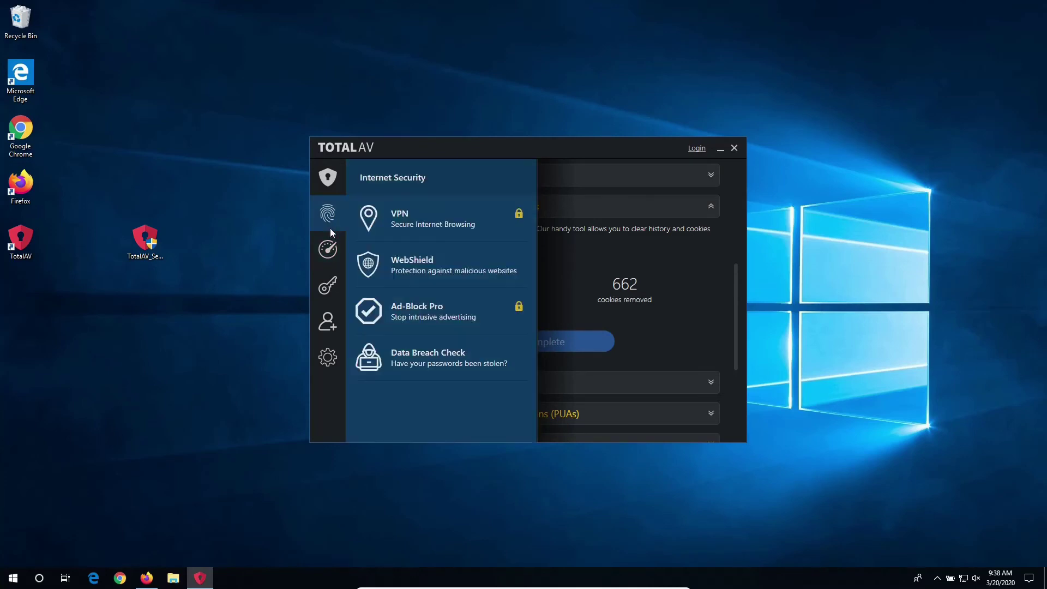
pyautogui.moveTo(321, 255)
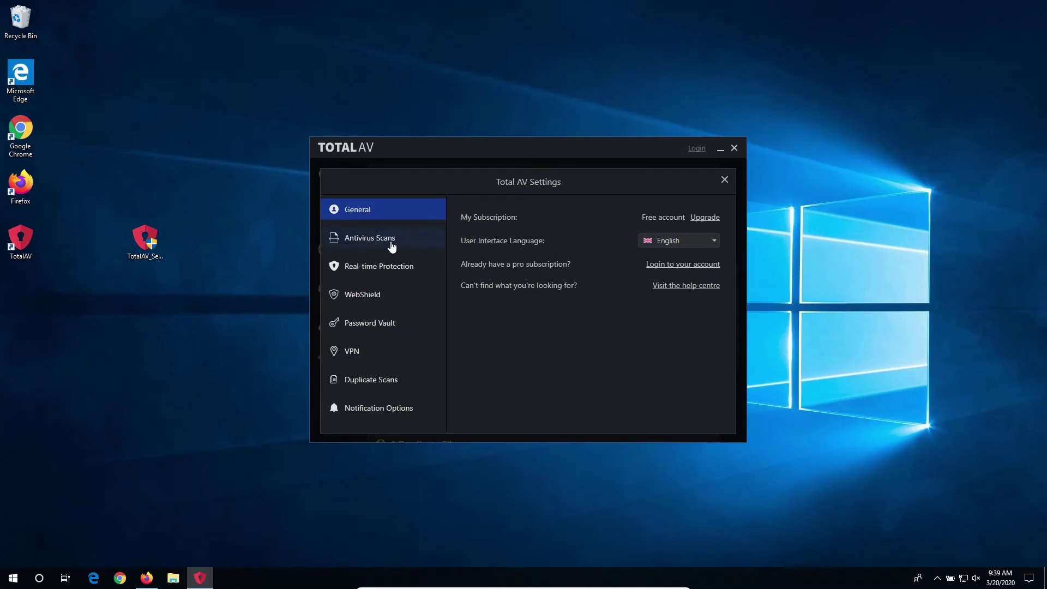
pyautogui.click(392, 358)
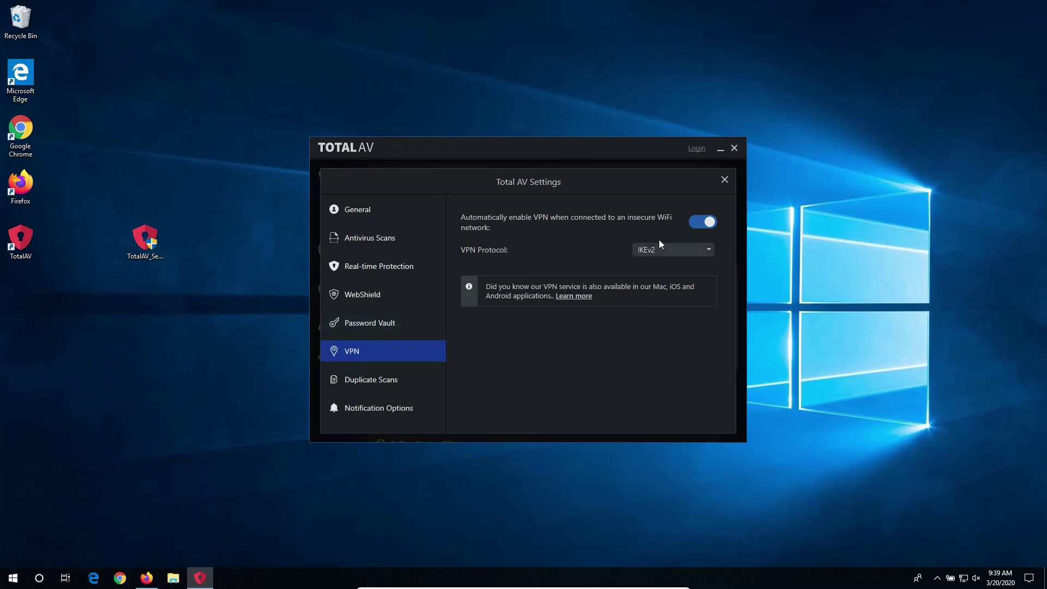
pyautogui.click(700, 252)
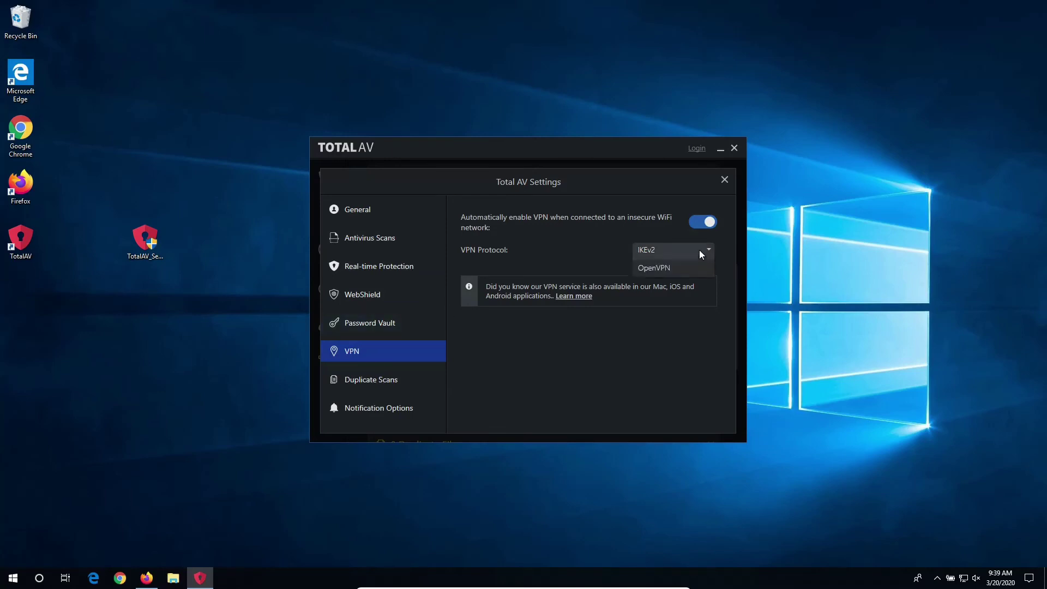
pyautogui.click(700, 252)
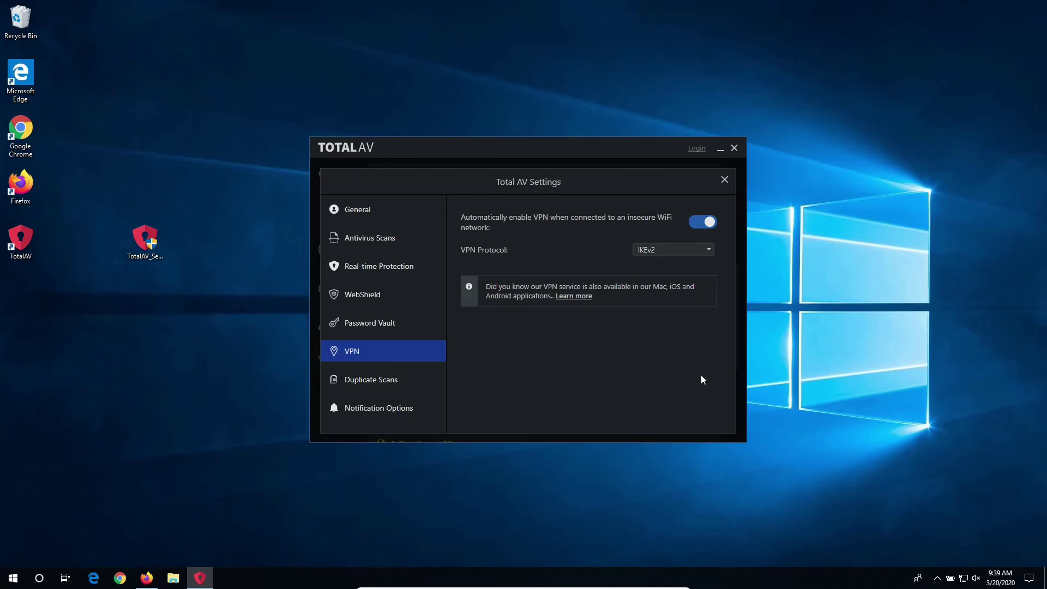
pyautogui.click(413, 218)
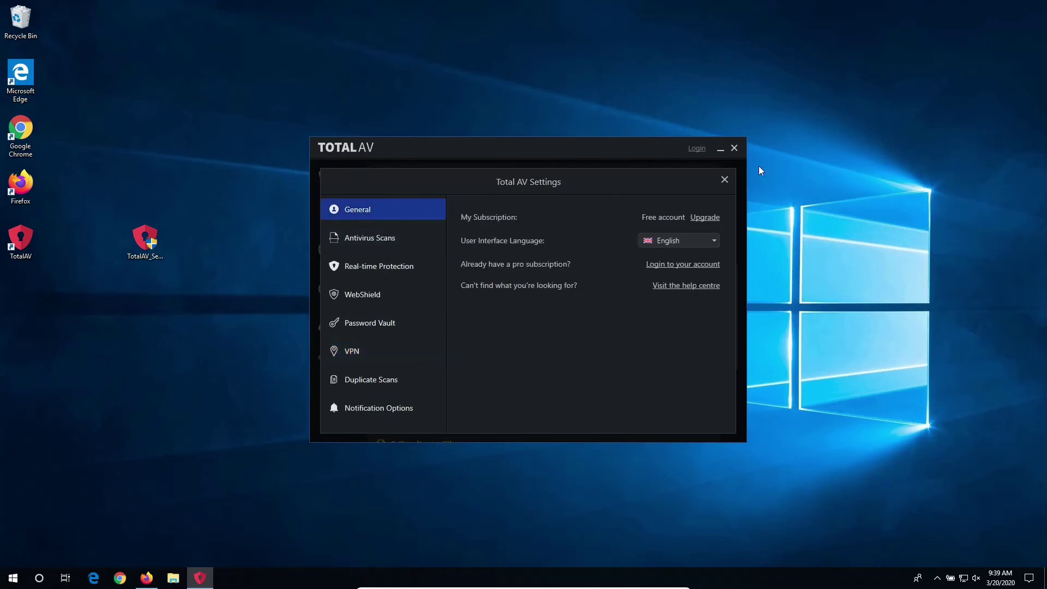
pyautogui.click(724, 180)
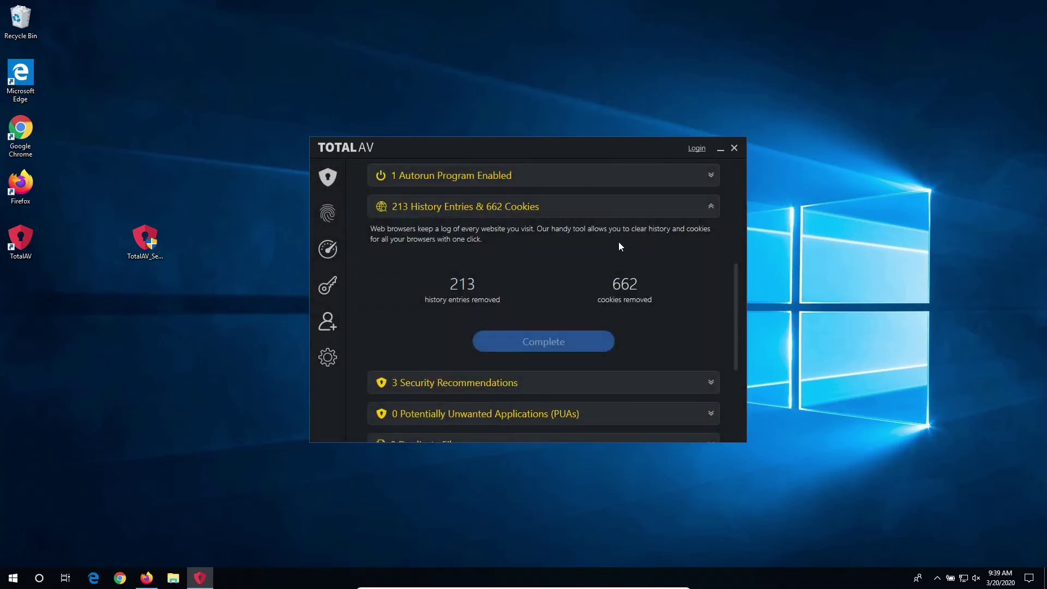
# Look over the Smart Scan results list again from the malware and tracking cookie sections downward.
pyautogui.scroll(5, 619, 245)
pyautogui.scroll(1, 619, 254)
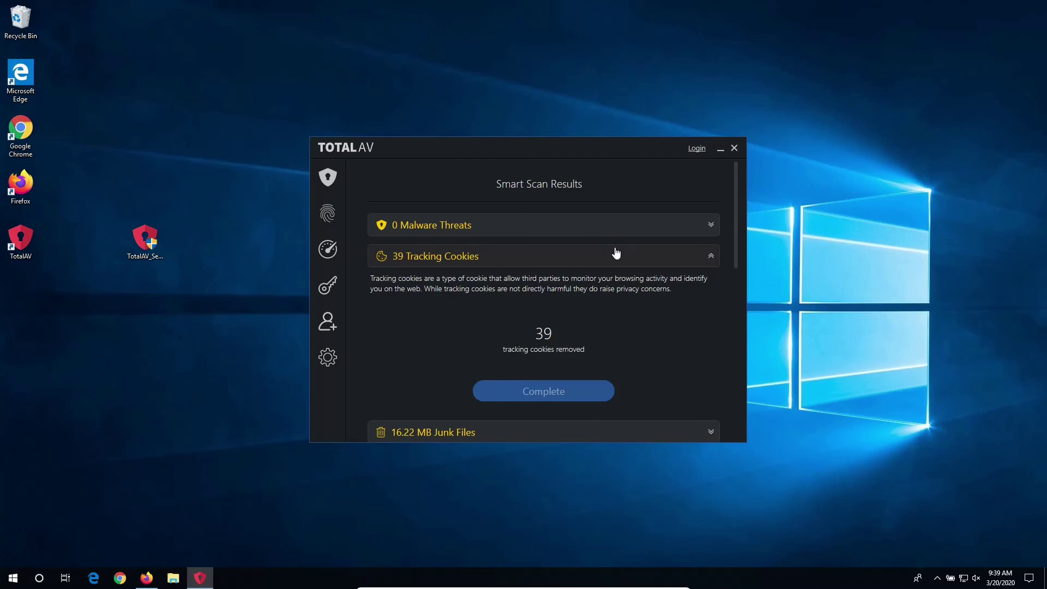
pyautogui.scroll(-3, 615, 306)
pyautogui.scroll(2, 617, 349)
pyautogui.scroll(-2, 622, 341)
pyautogui.scroll(3, 626, 336)
pyautogui.moveTo(613, 154)
pyautogui.mouseDown()
pyautogui.moveTo(565, 142)
pyautogui.moveTo(616, 135)
pyautogui.moveTo(628, 147)
pyautogui.mouseUp()
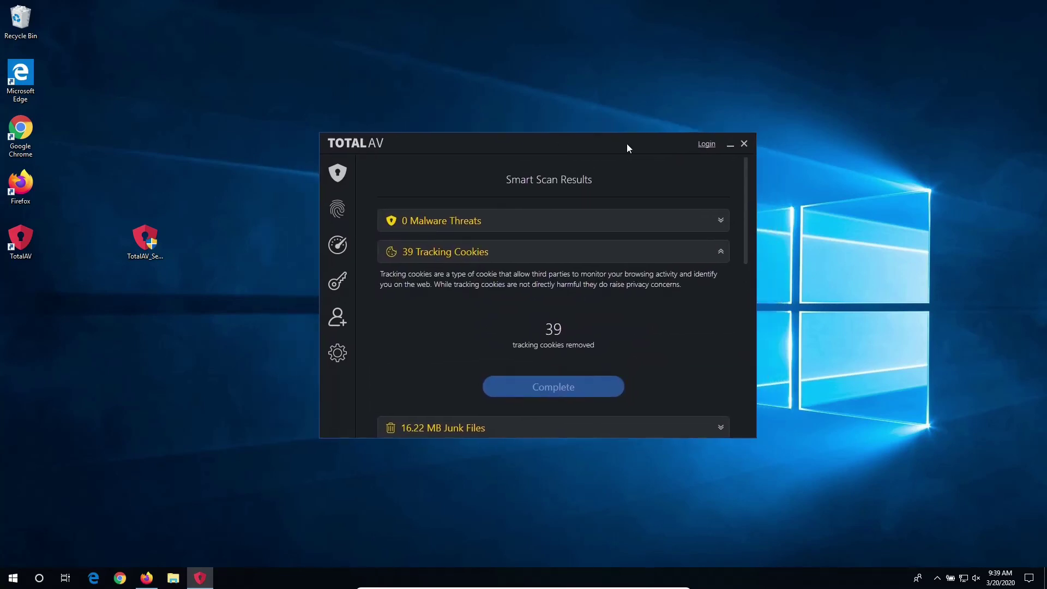
pyautogui.scroll(-5, 369, 251)
pyautogui.scroll(5, 370, 245)
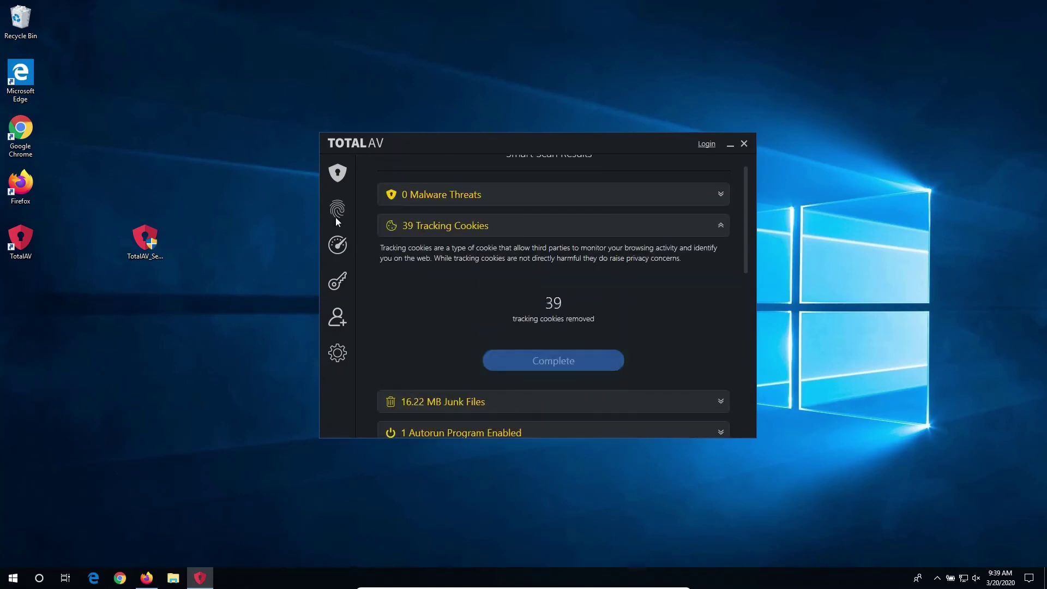
# Close the TotalAV application window.
pyautogui.moveTo(344, 173)
pyautogui.click(745, 144)
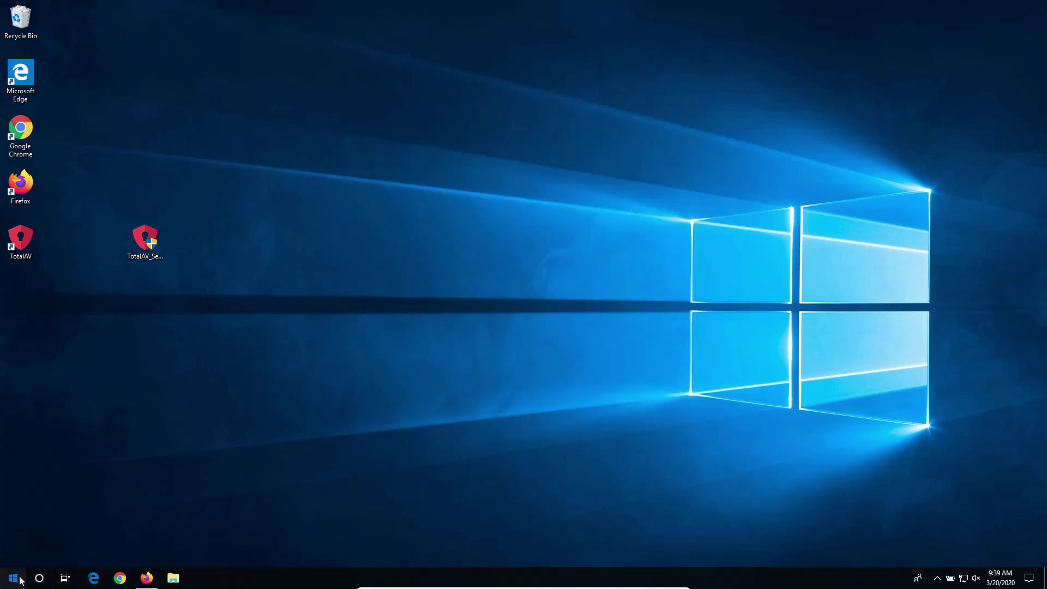
# Open the Apps & features page in Windows Settings.
pyautogui.press('super')
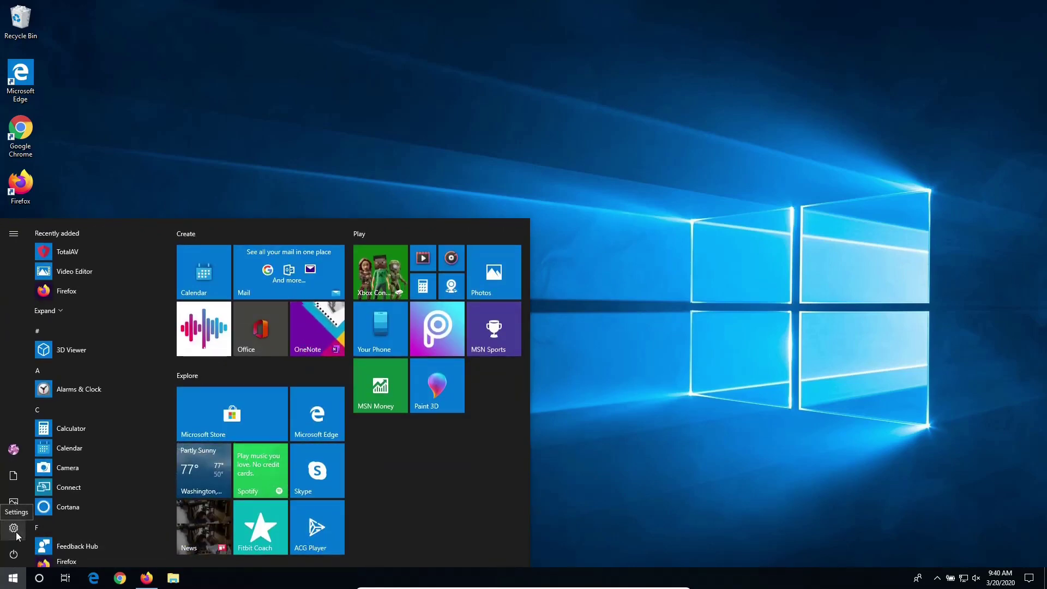
pyautogui.press('super')
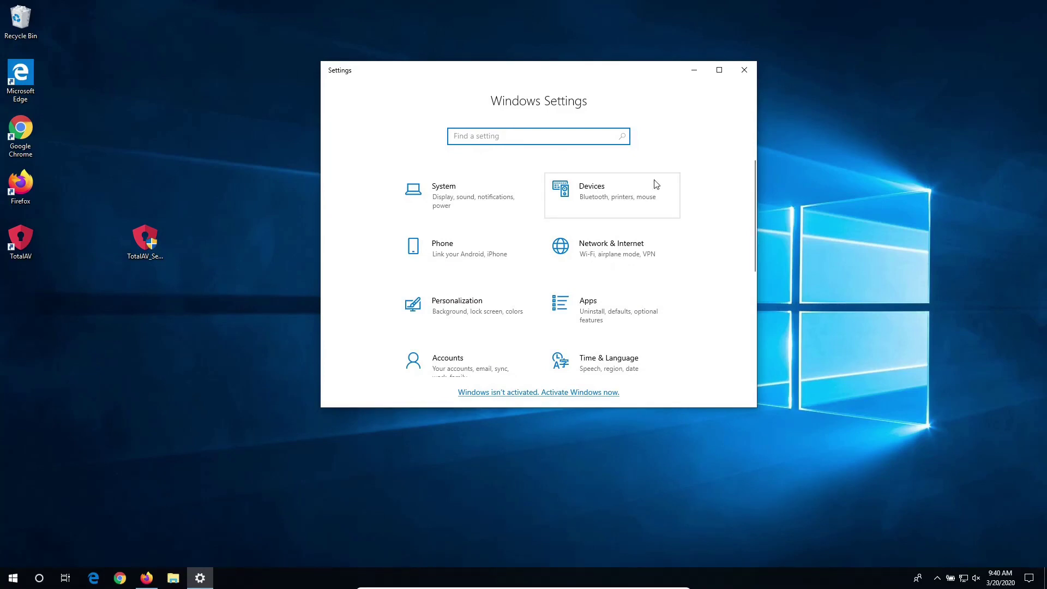
pyautogui.scroll(-3, 696, 205)
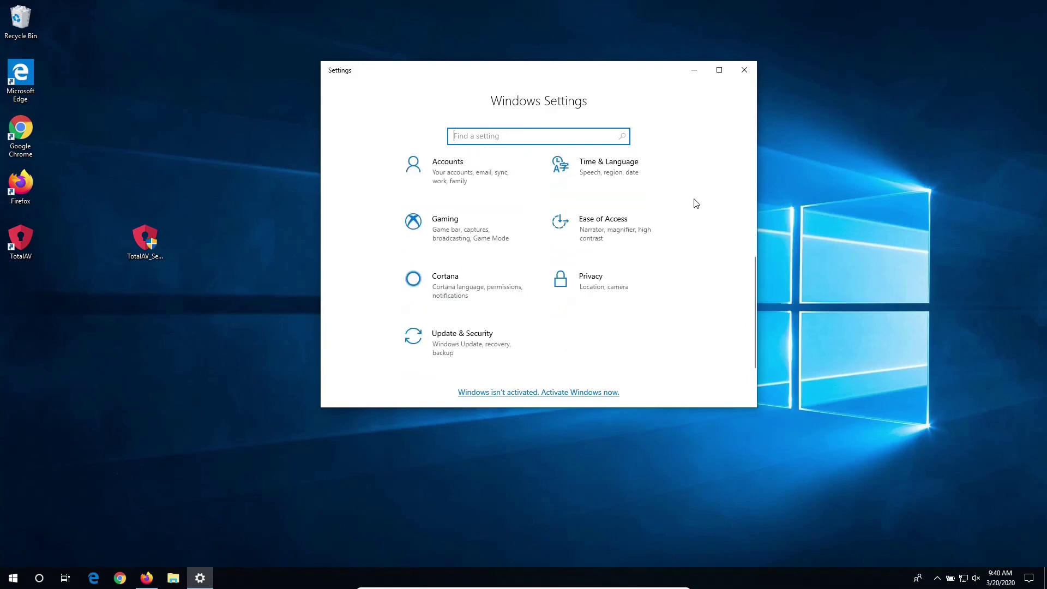
pyautogui.scroll(3, 696, 204)
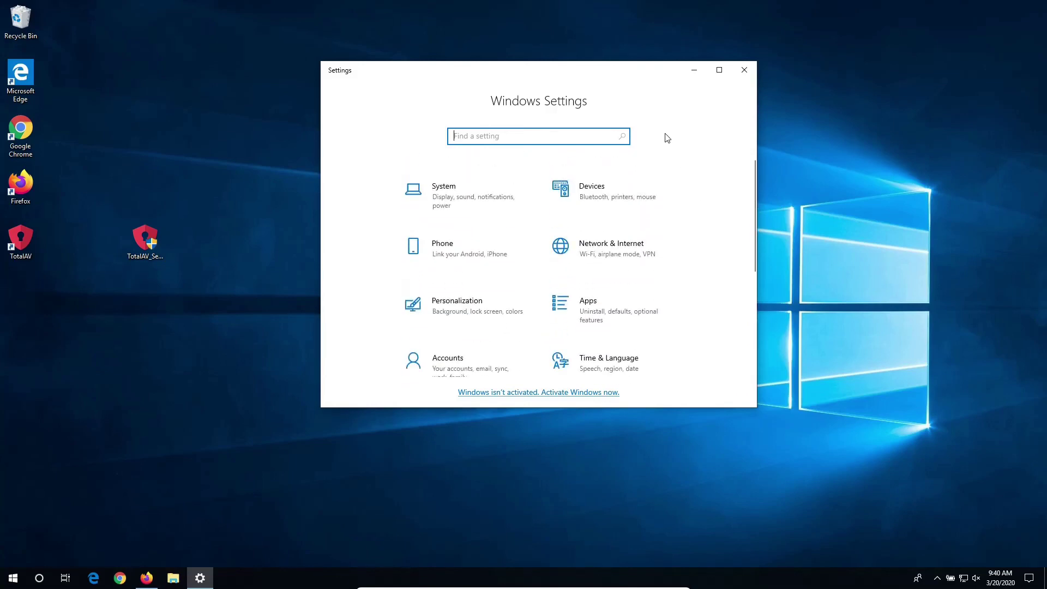
pyautogui.click(592, 313)
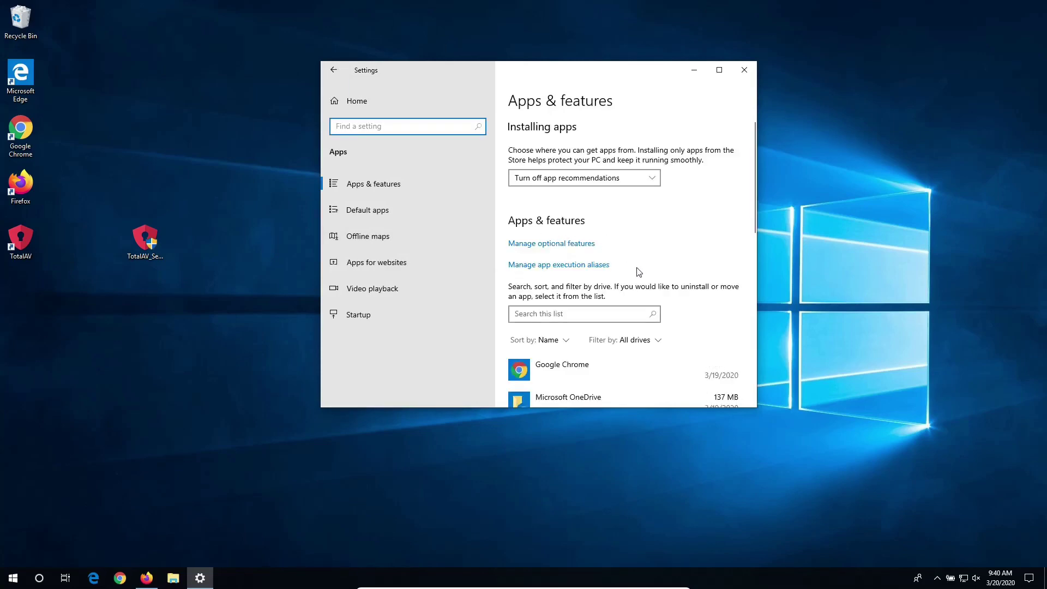
# Find TotalAV in the list of installed apps, start its uninstall and approve the administrator permission request.
pyautogui.scroll(-5, 638, 271)
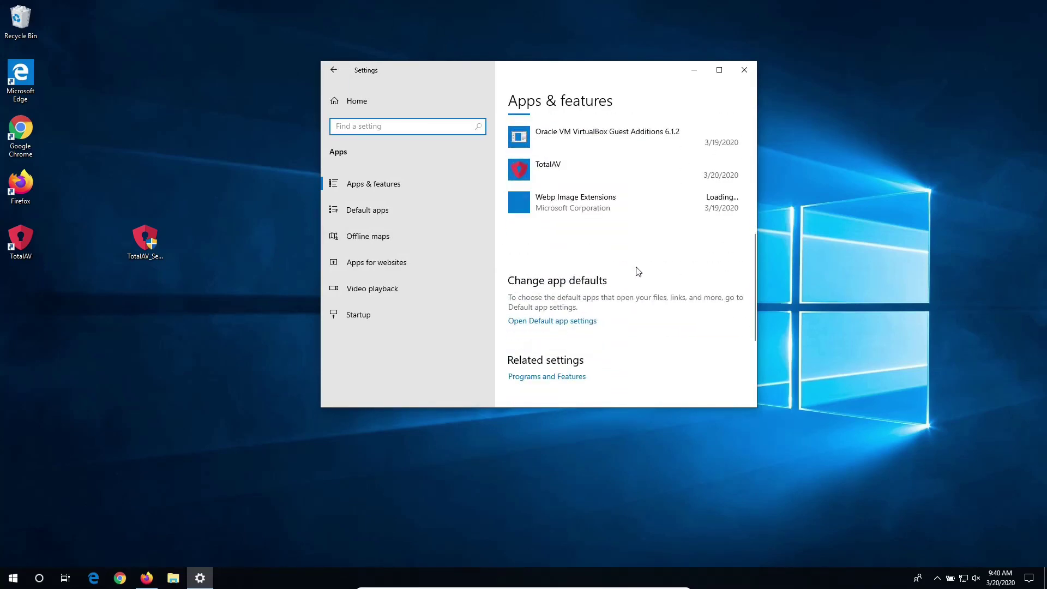
pyautogui.scroll(5, 638, 272)
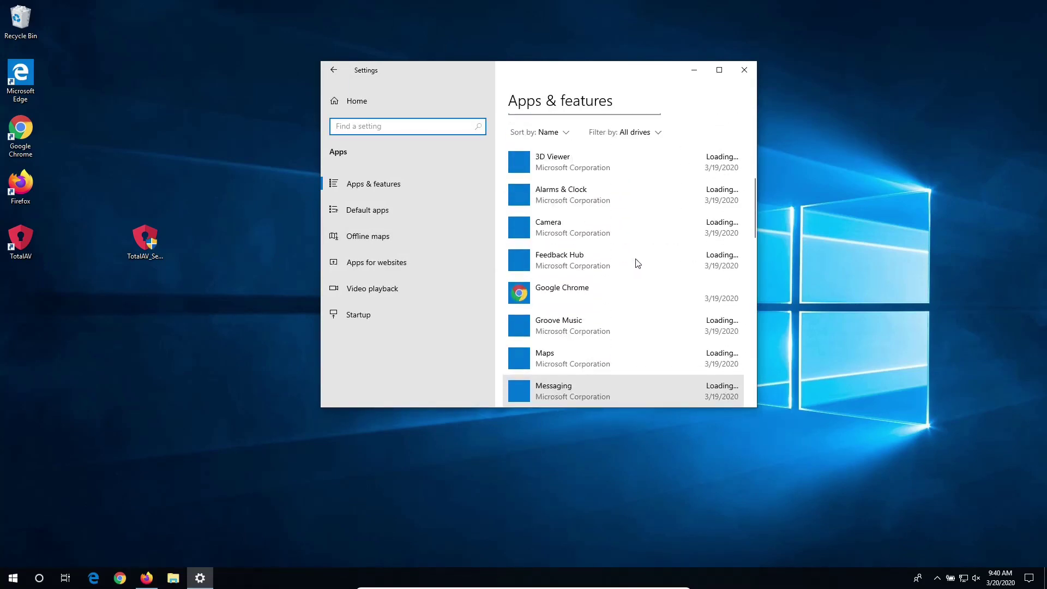
pyautogui.scroll(-5, 638, 263)
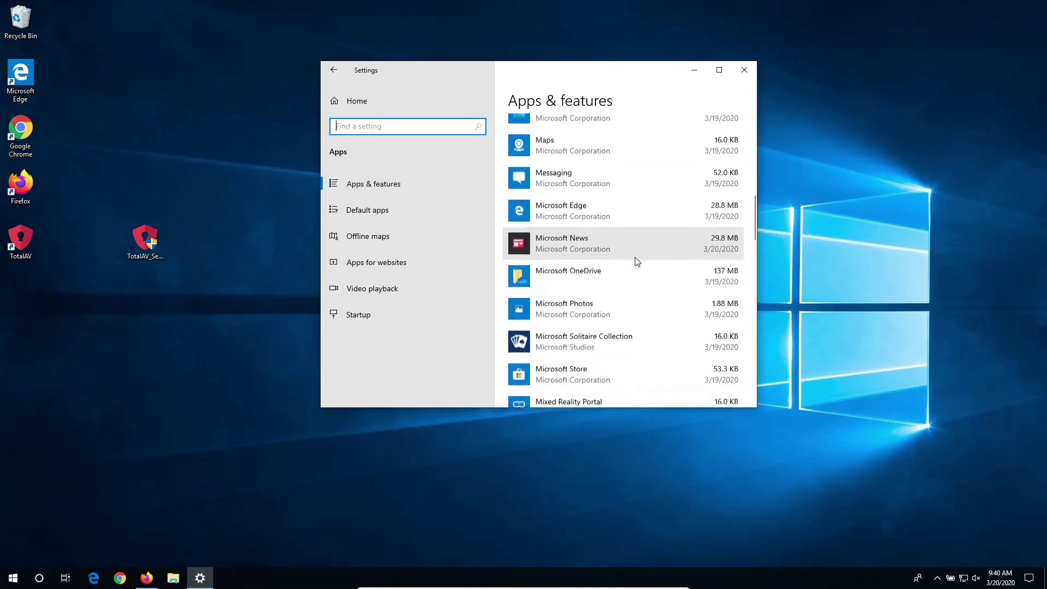
pyautogui.scroll(-8, 634, 255)
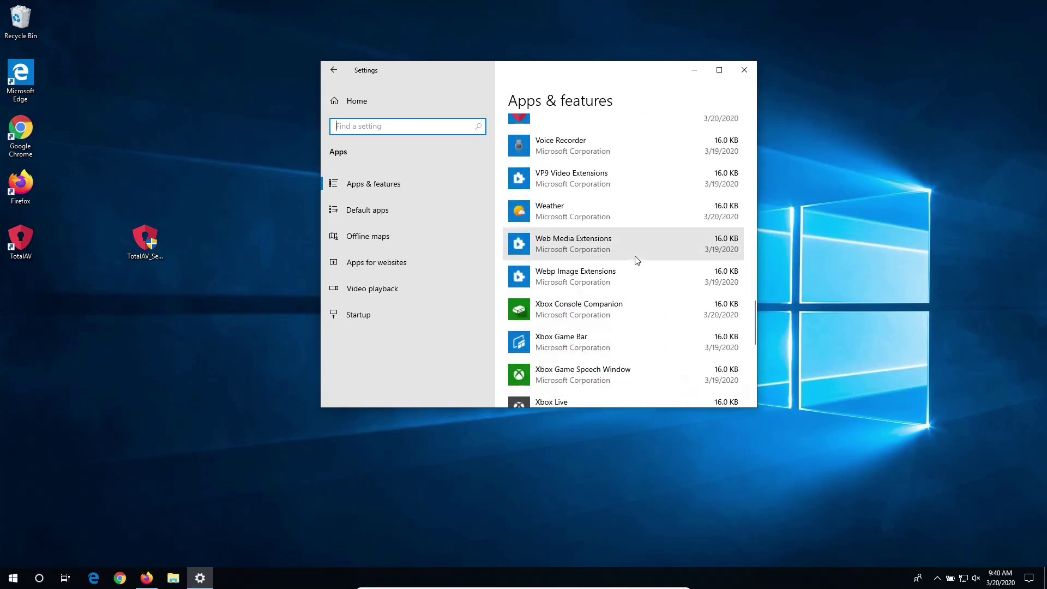
pyautogui.scroll(2, 632, 242)
pyautogui.click(625, 223)
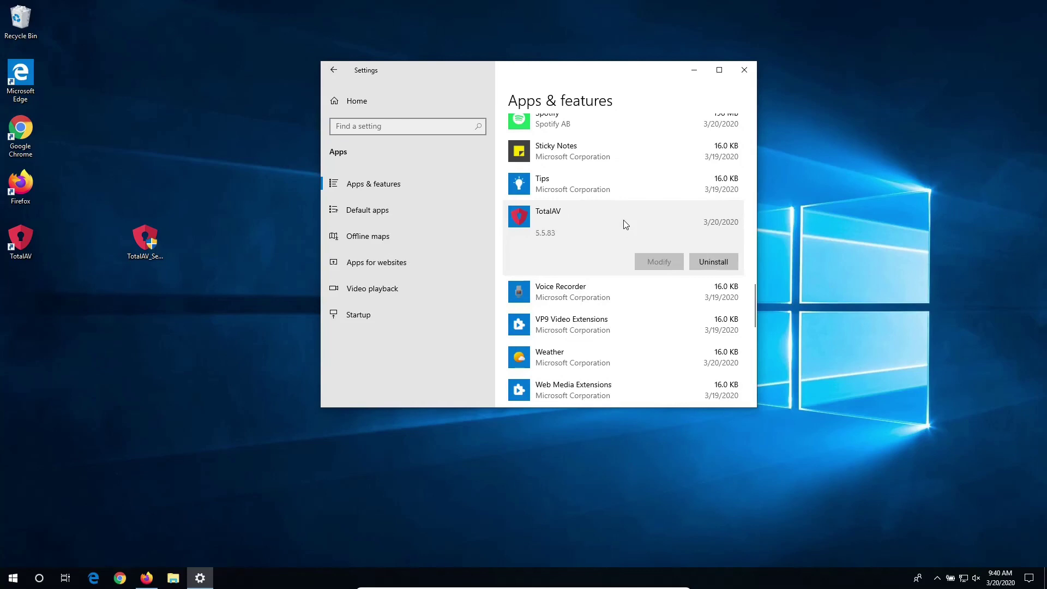
pyautogui.click(708, 260)
pyautogui.click(715, 231)
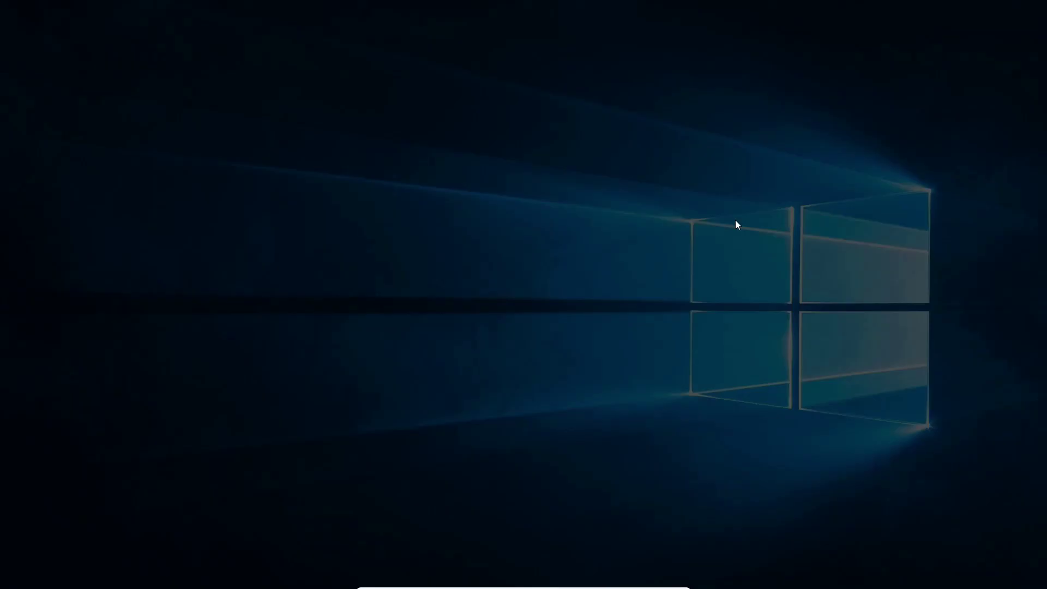
pyautogui.click(464, 365)
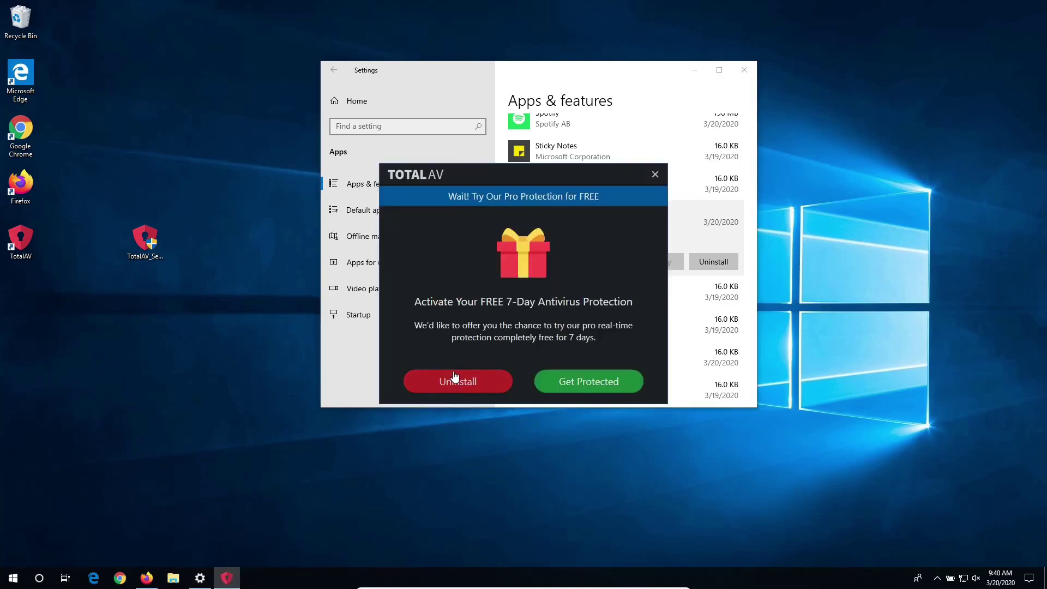
# Decline the free 7-day antivirus protection offer and start removing TotalAV with the user preferences kept.
pyautogui.click(472, 382)
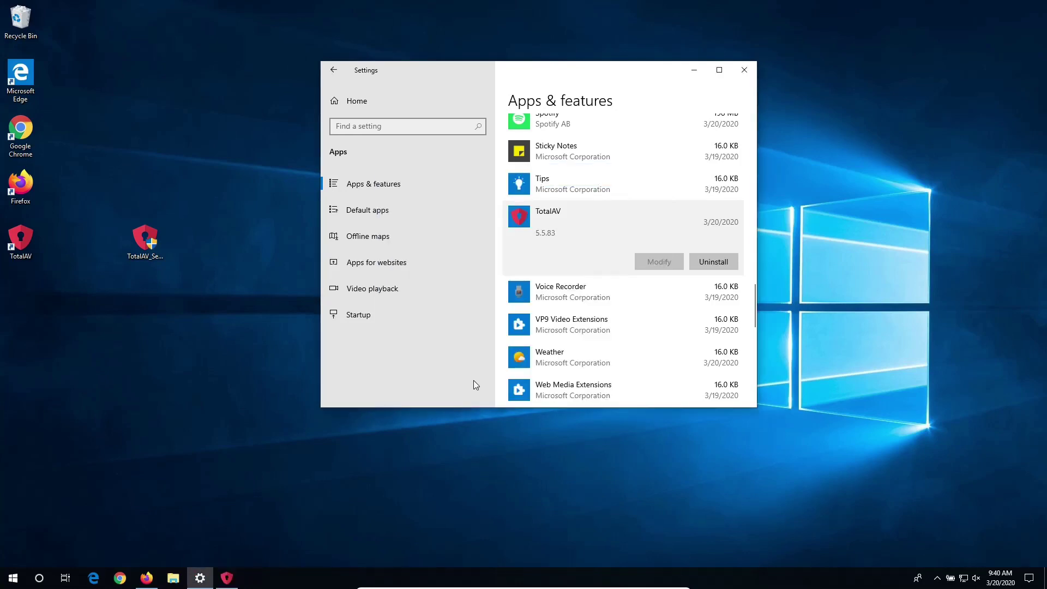
pyautogui.click(223, 576)
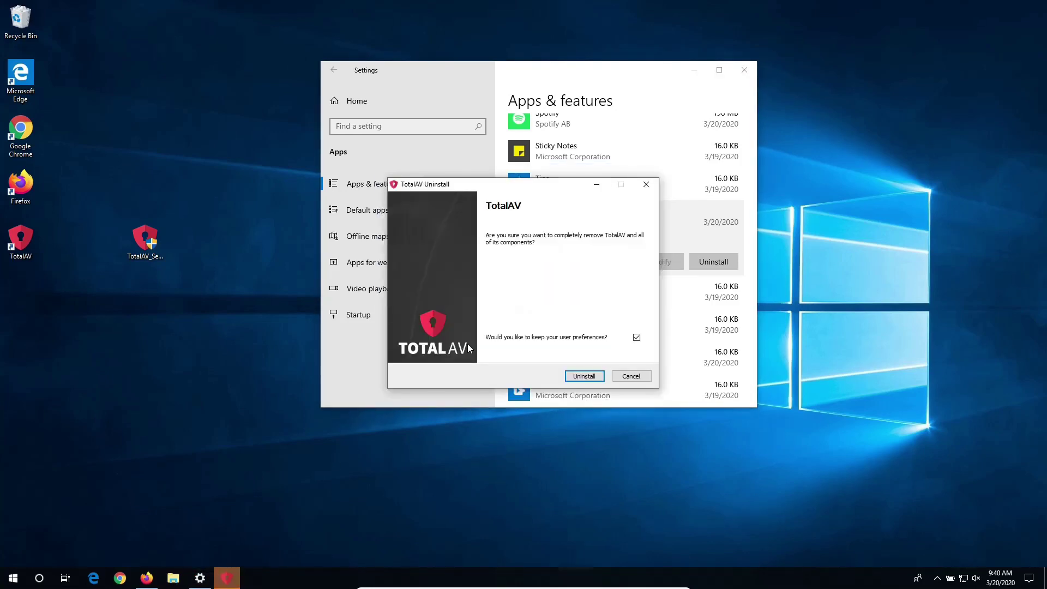
pyautogui.click(592, 377)
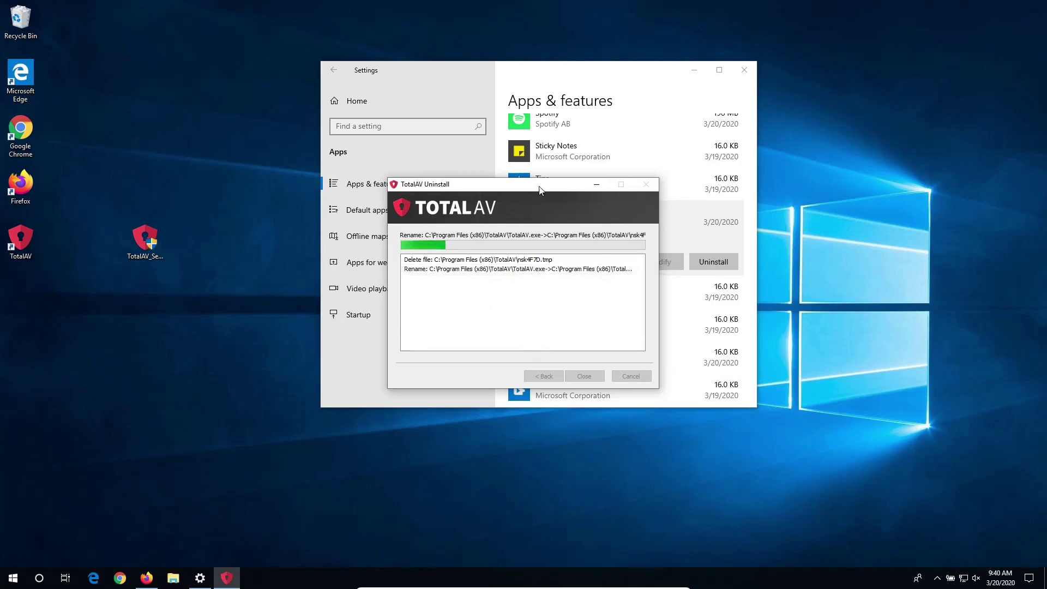
pyautogui.moveTo(540, 189)
pyautogui.mouseDown()
pyautogui.moveTo(538, 214)
pyautogui.moveTo(542, 183)
pyautogui.mouseUp()
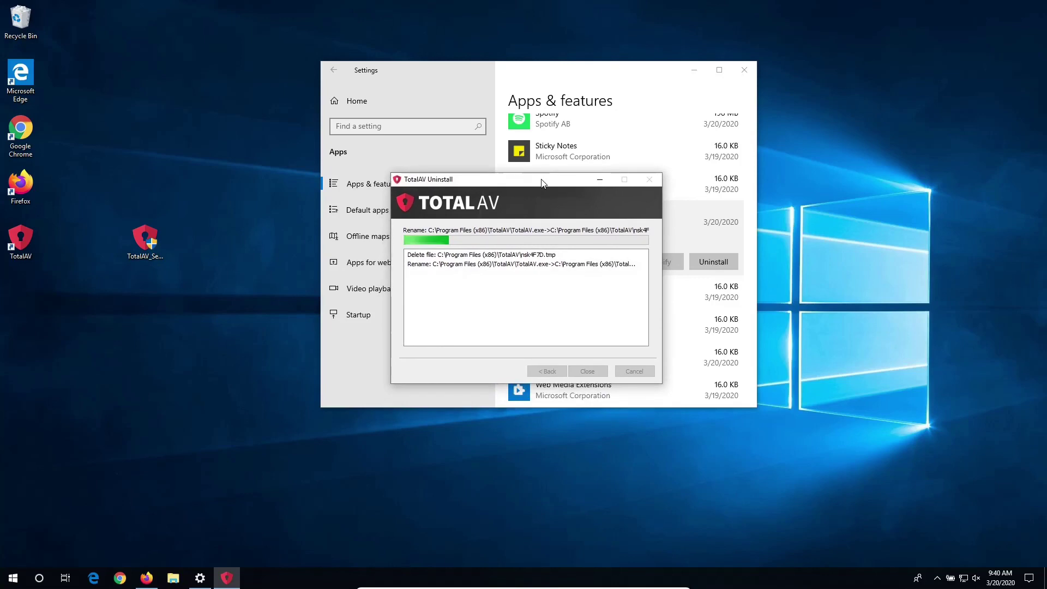